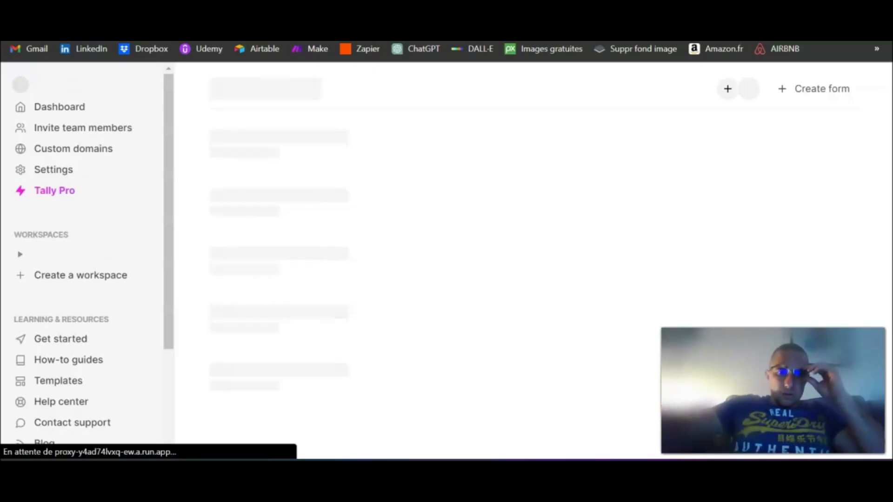
- Create a new empty Tally form titled 'Test DS'
left_click(823, 90)
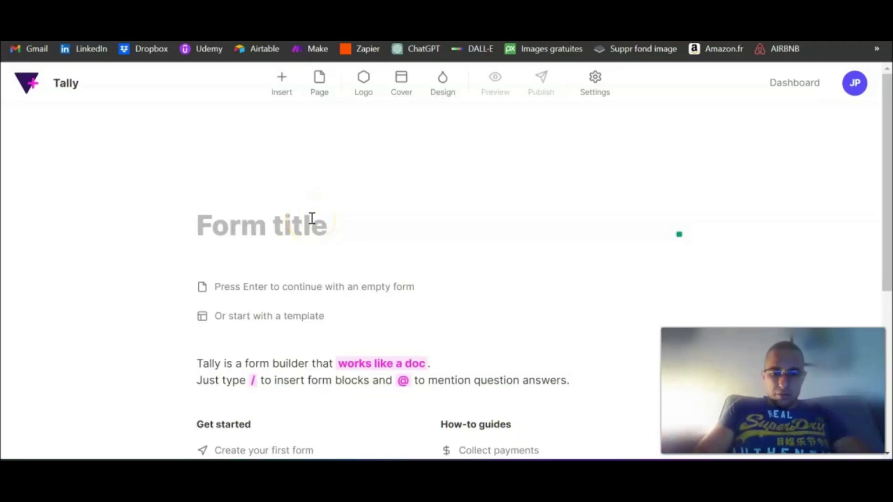
type("Test DS")
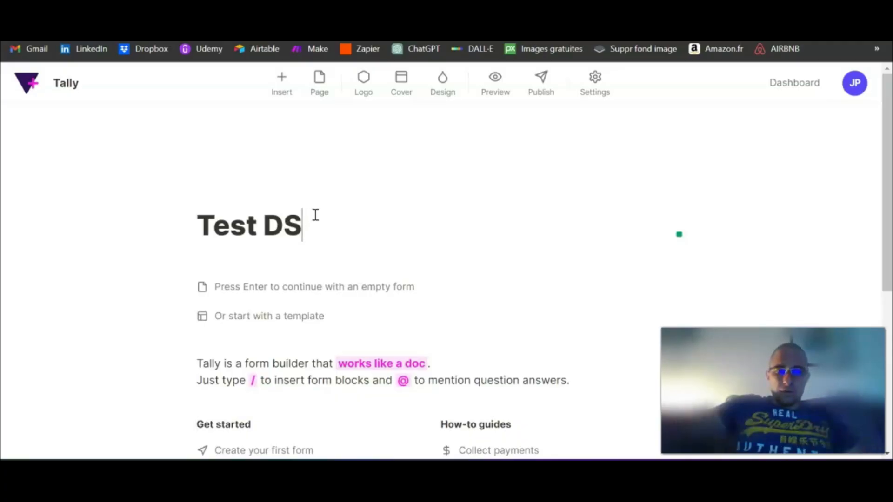
left_click(301, 284)
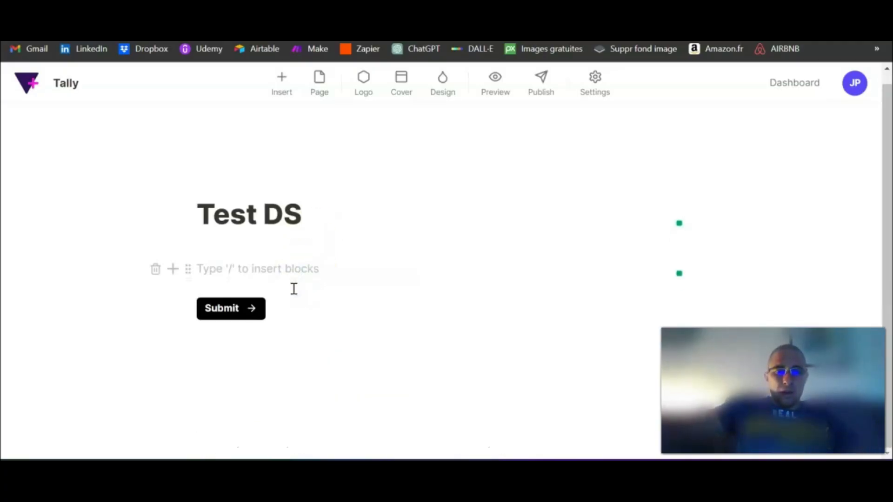
- Add a short-answer question labelled 'Nom'
left_click(172, 269)
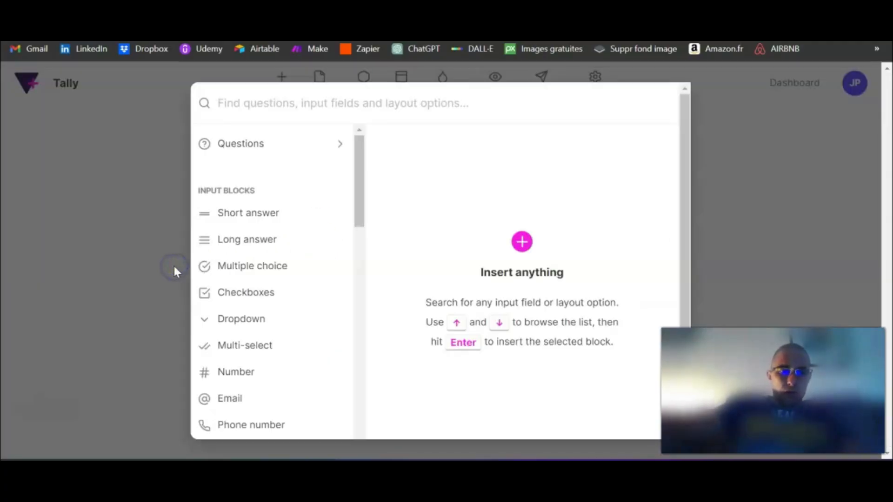
mouse_move(309, 223)
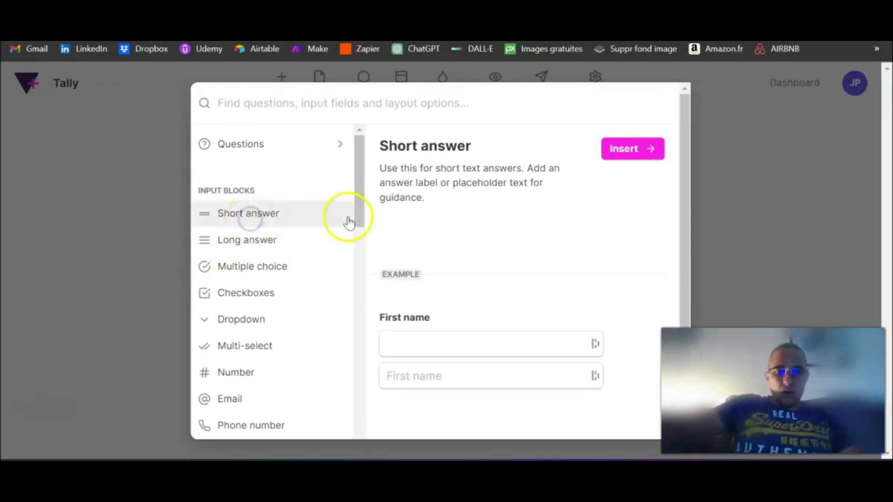
left_click(605, 149)
left_click(443, 273)
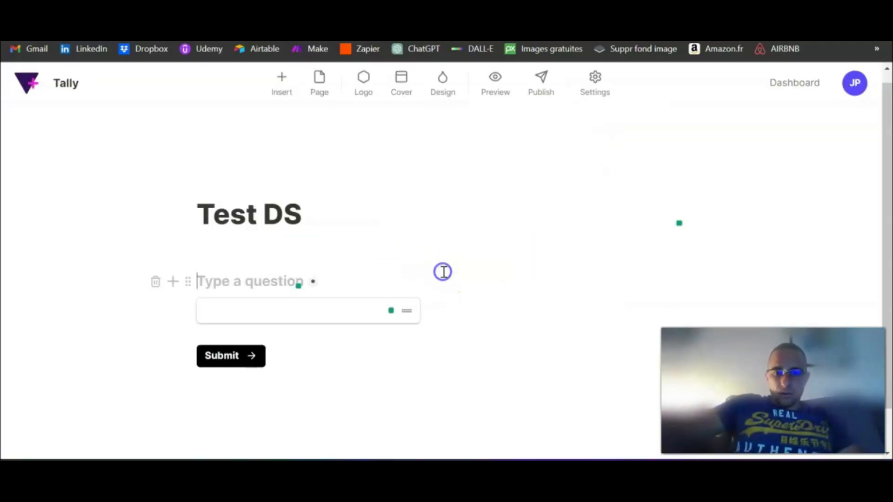
type("Nom")
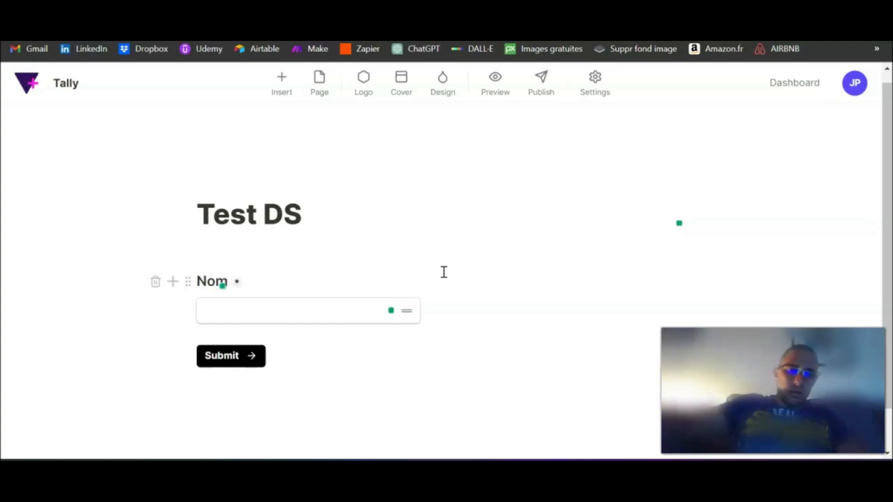
- Add an Email question titled 'E-mail' below Nom
left_click(173, 311)
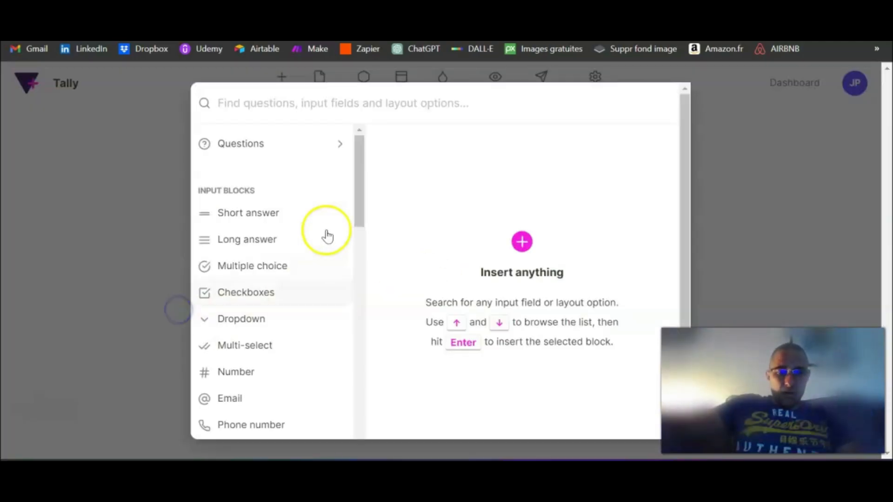
type("E-ma")
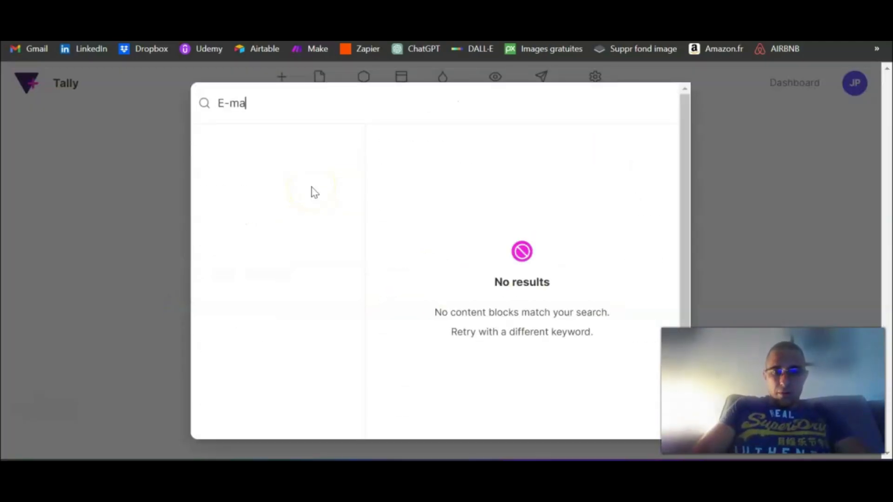
key("BackSpace")
key("BackSpace")
key("BackSpace")
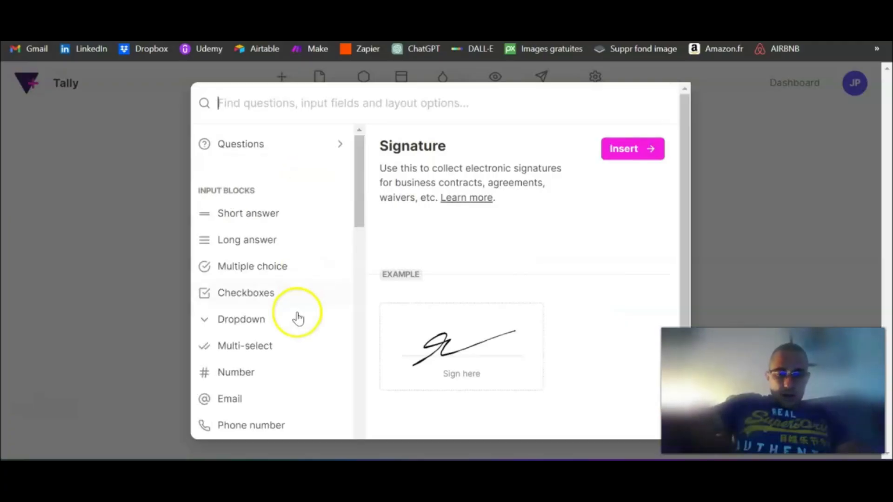
left_click(628, 150)
left_click(449, 313)
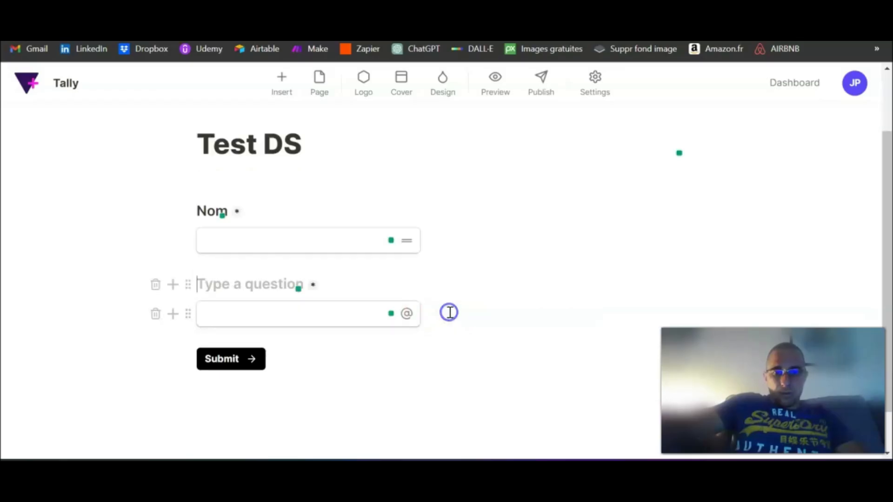
type("E-mail")
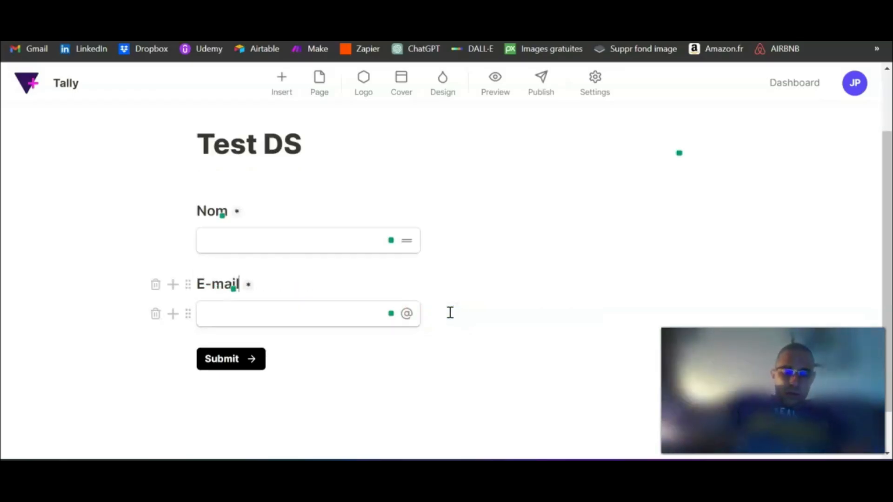
left_click(427, 83)
- Insert a Multiple choice block below the E-mail question
left_click(173, 313)
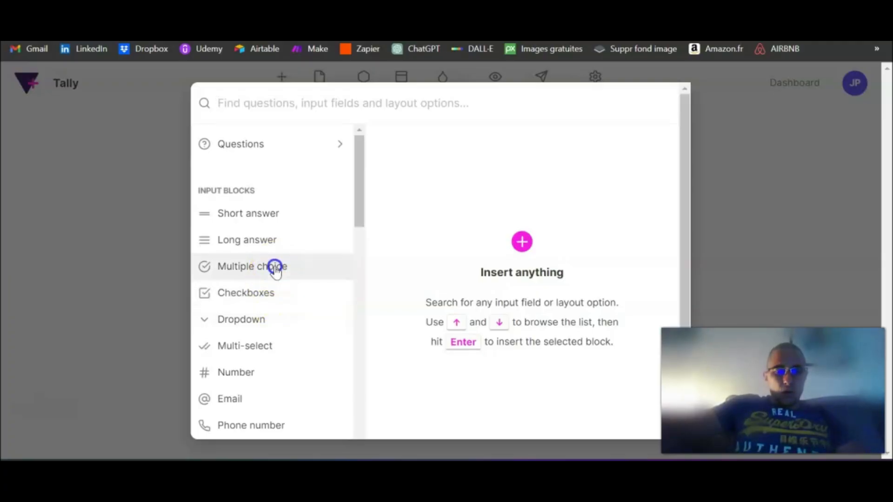
mouse_move(275, 268)
left_click(627, 155)
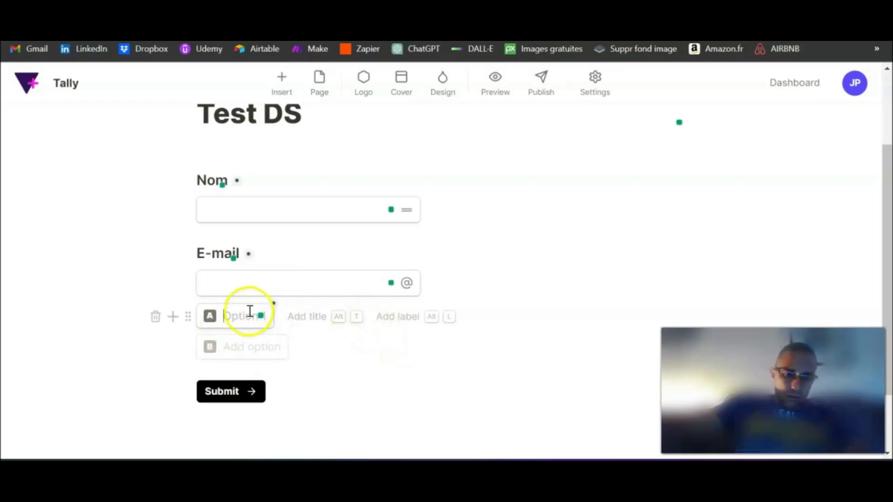
- Title the multiple choice 'Êtes-vous satisfait de la formation ?' with options Très satisfait, Satisfait, Génial
scroll(304, 255, "down", 2)
left_click(307, 247)
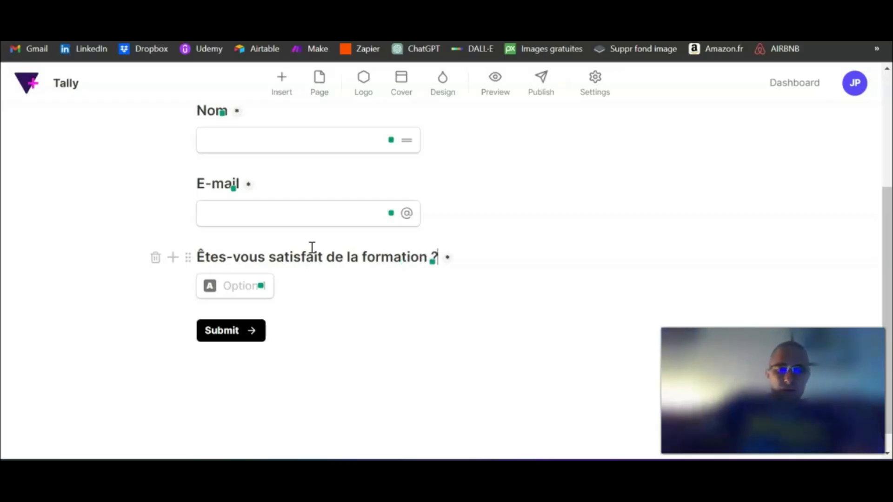
left_click(252, 288)
type("Tr")
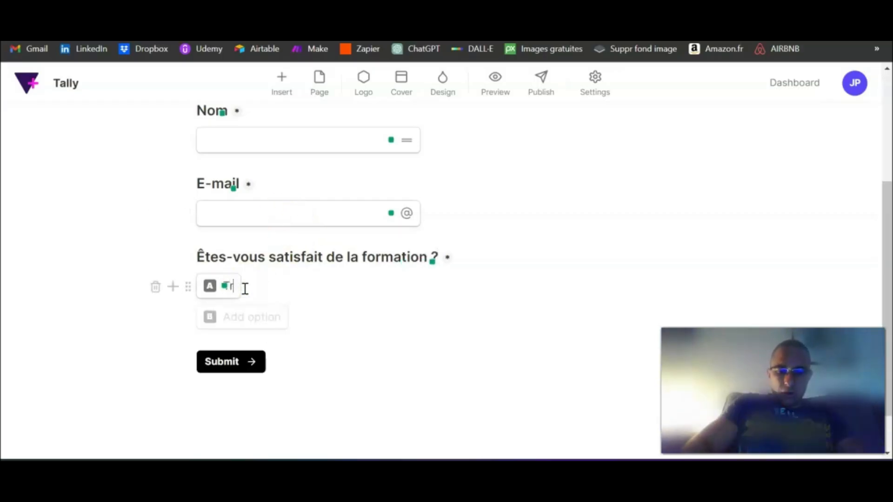
type("ès satisfait")
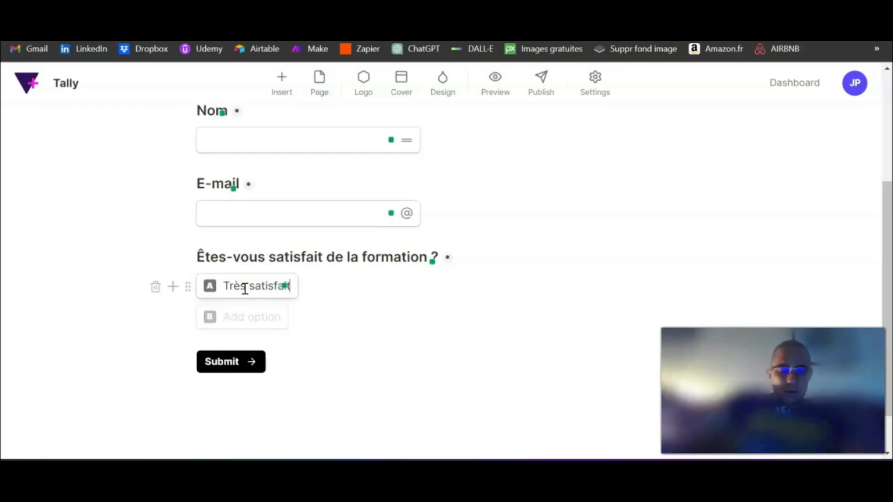
left_click(259, 316)
type("Satisfait")
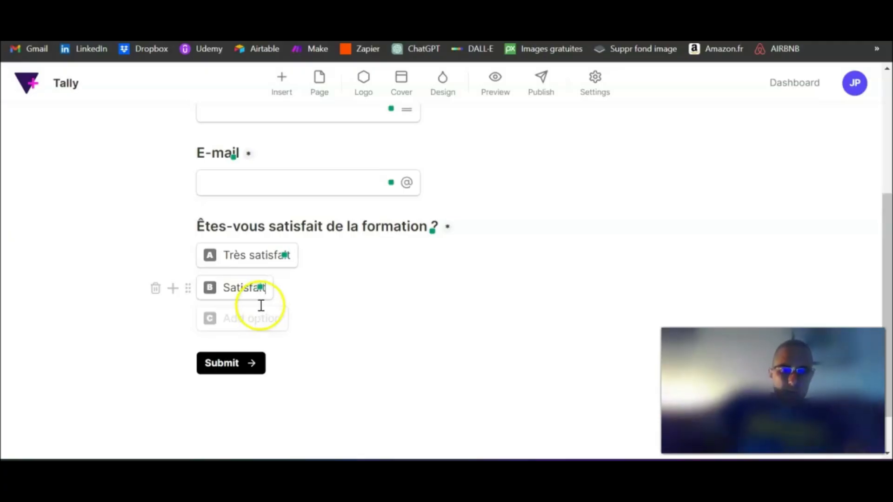
left_click(246, 319)
type("Géni")
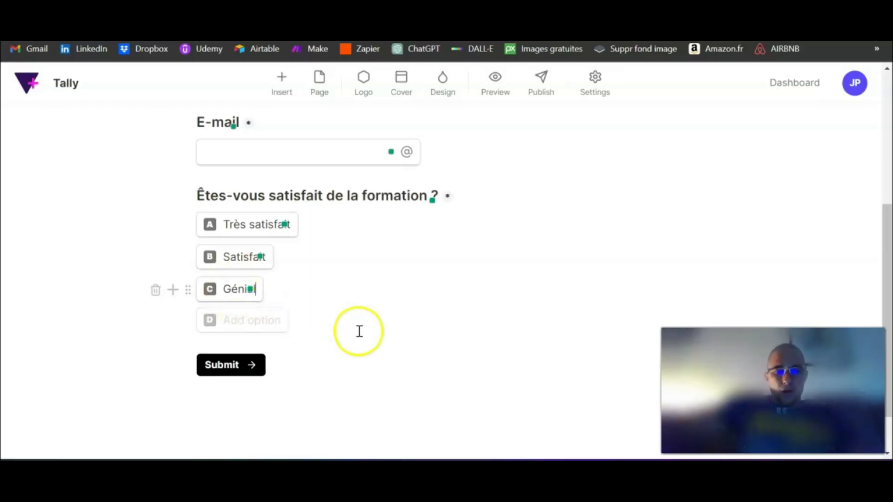
left_click(410, 379)
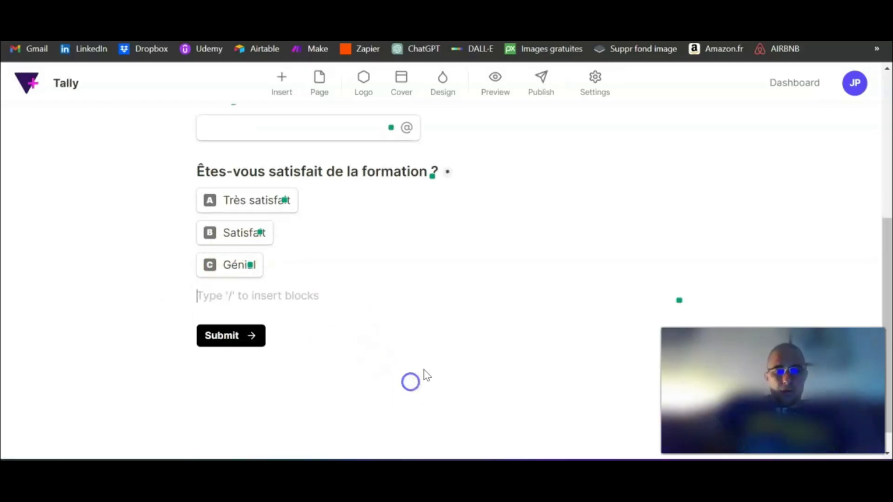
- Publish the Test DS form and open its share link in a new tab
left_click(540, 95)
left_click(251, 315)
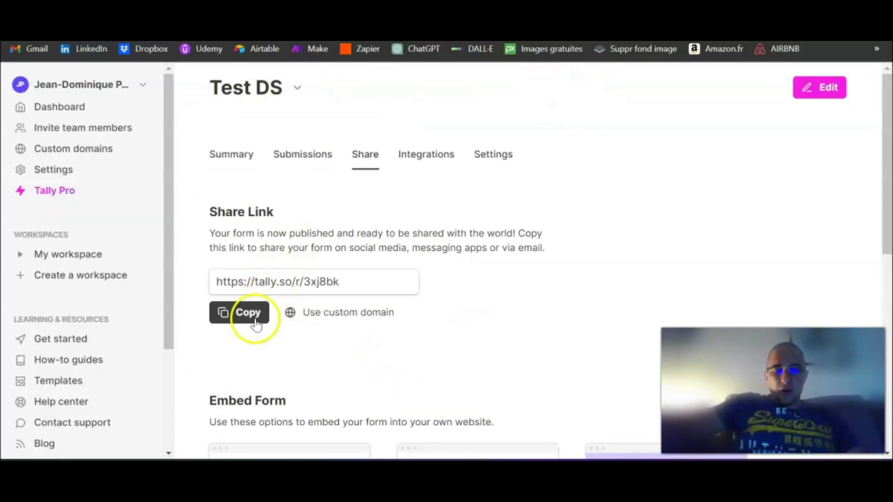
key("ctrl+t")
key("ctrl+v")
key("Return")
scroll(496, 166, "down", 2)
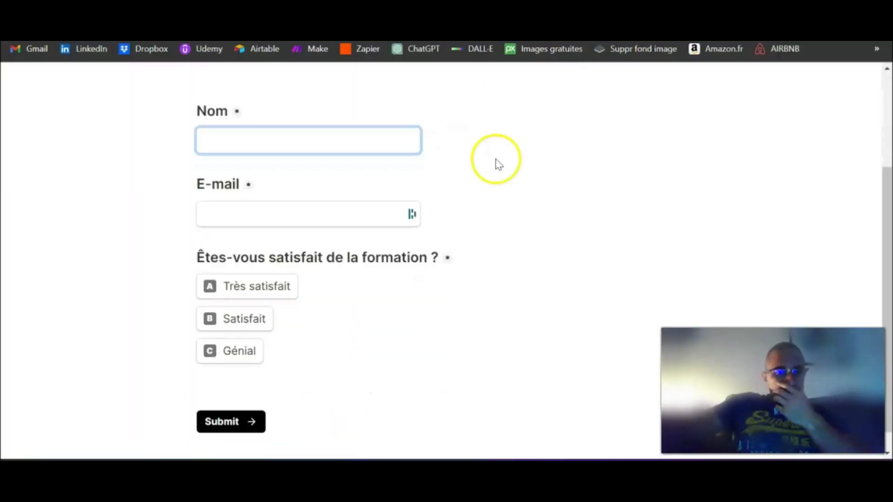
scroll(497, 166, "up", 1)
- Give the Tally trigger a new webhook for the Test DS form, then run the scenario once
left_click(474, 9)
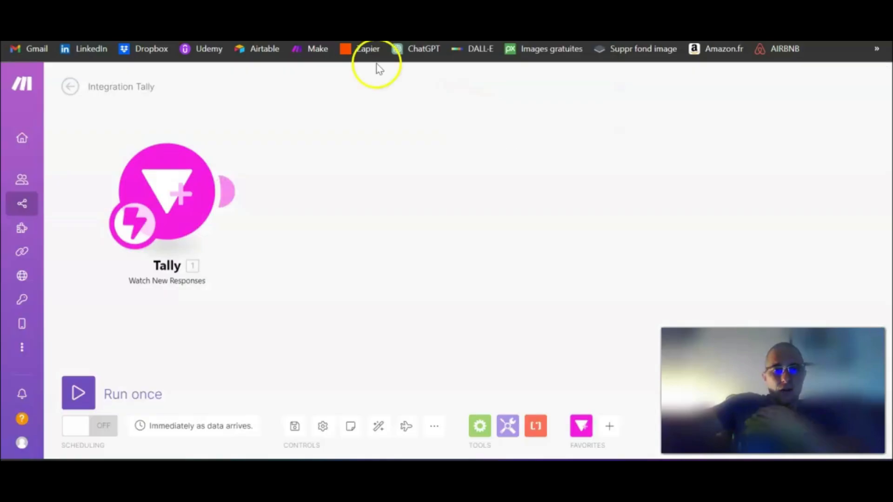
left_click(174, 194)
left_click(450, 170)
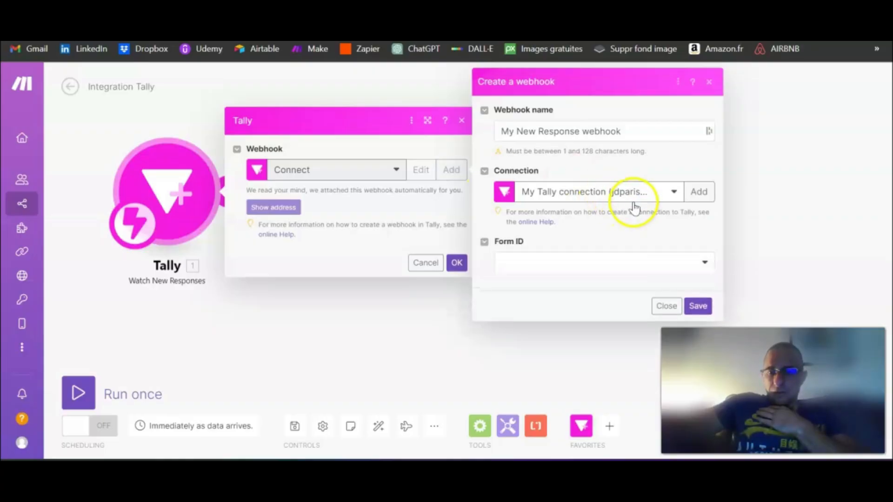
left_click(594, 265)
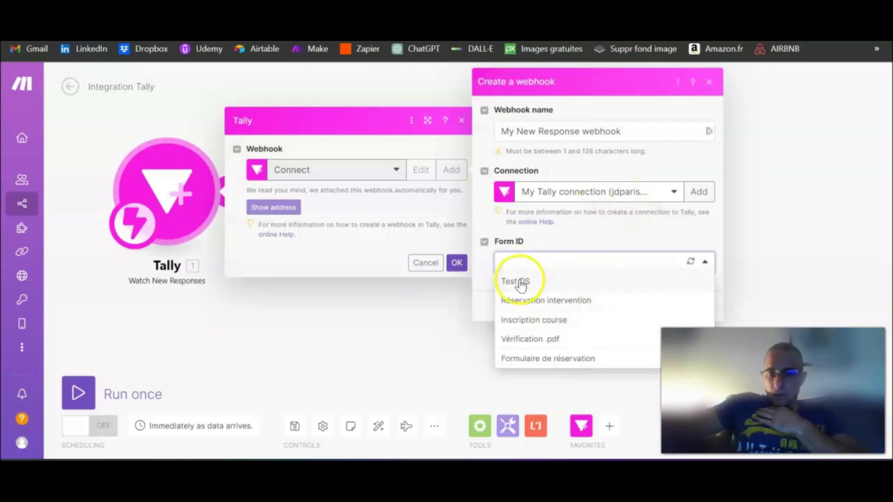
left_click(527, 284)
left_click(695, 304)
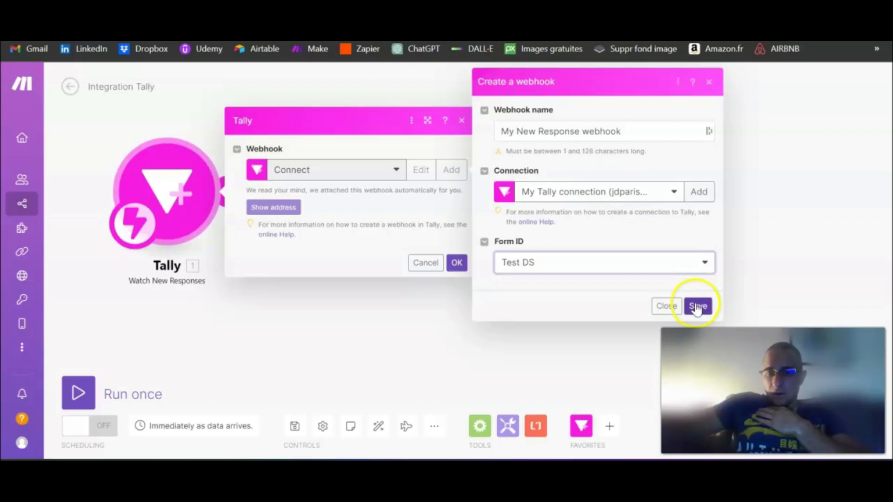
left_click(456, 262)
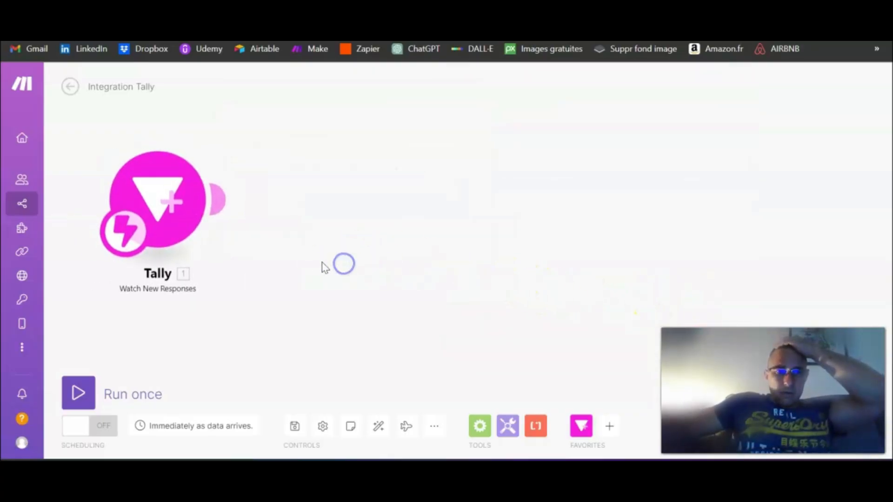
left_click(87, 389)
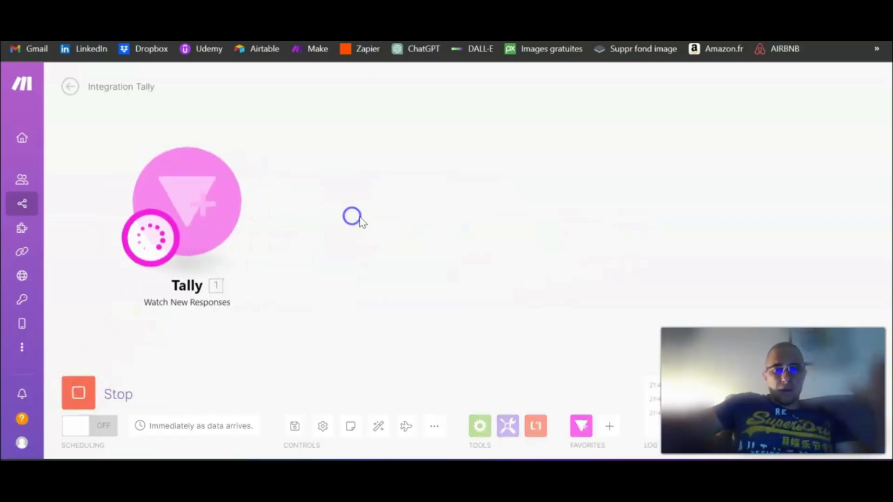
left_click(465, 9)
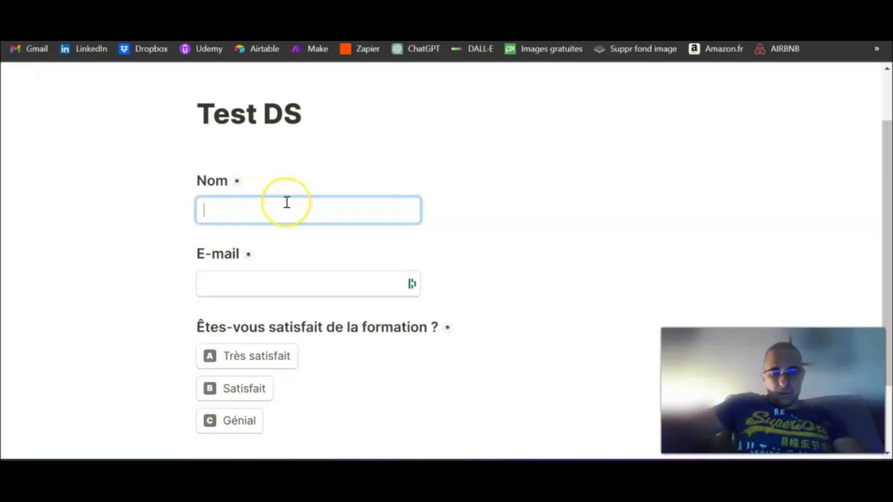
- Submit the Test DS form with a test name, a test e-mail, and 'Très satisfait'
type("PARIS")
key("Tab")
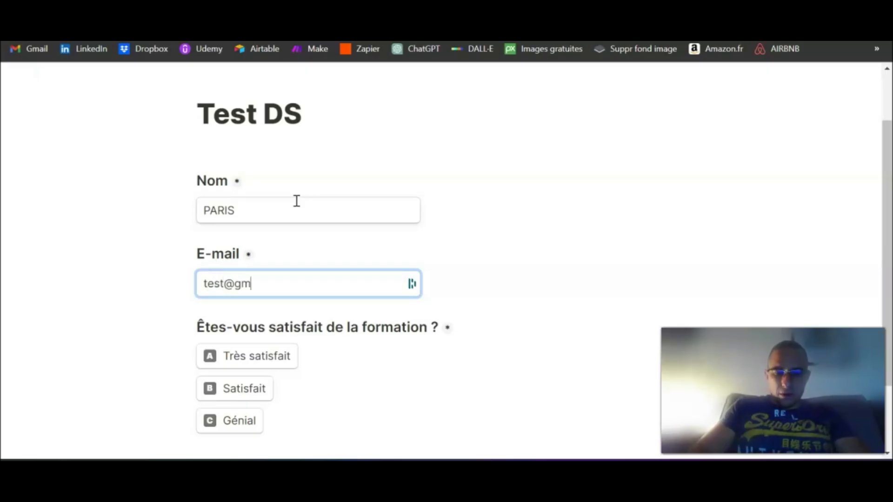
type("test@gmail.com")
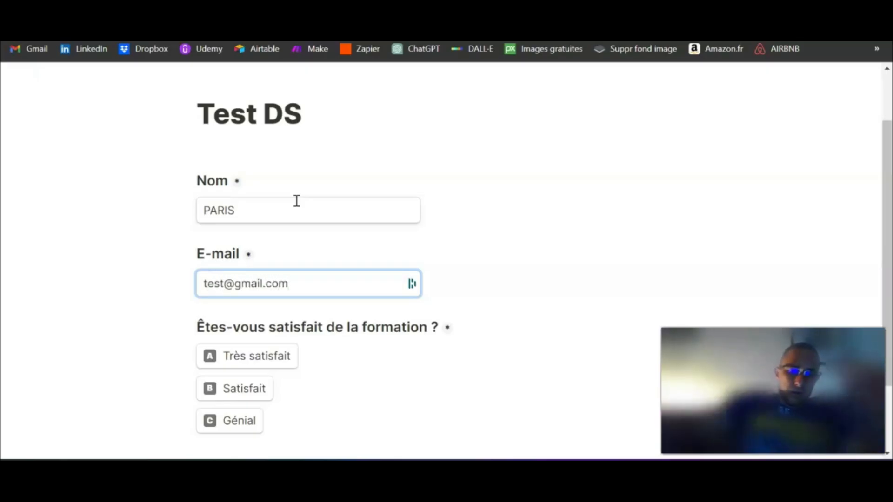
scroll(293, 190, "down", 2)
left_click(254, 267)
left_click(231, 401)
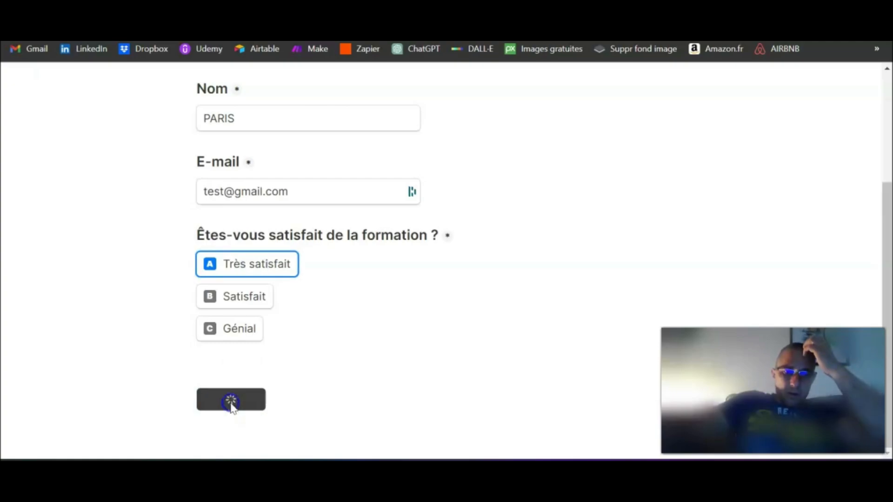
key("ctrl+Tab")
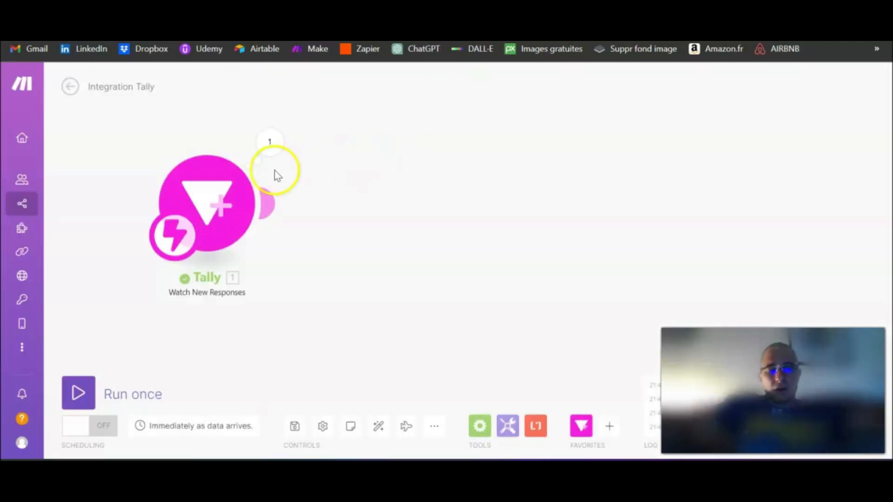
left_click(271, 144)
left_click(335, 238)
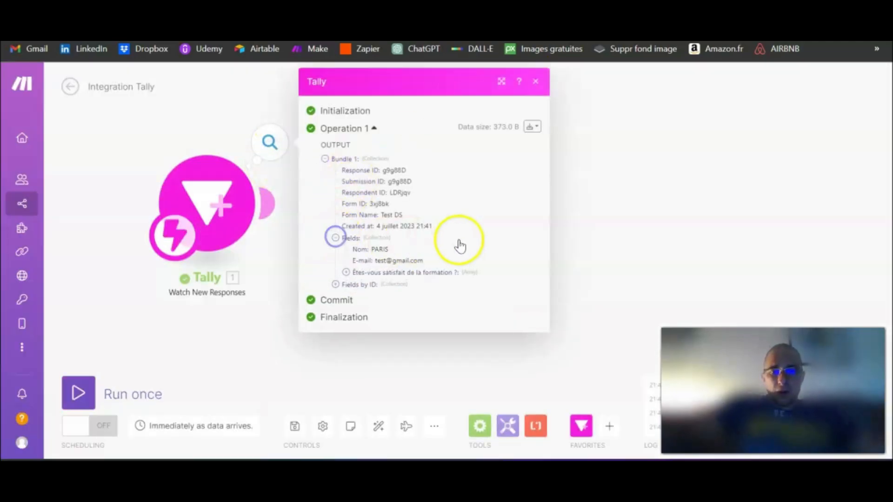
left_click(358, 276)
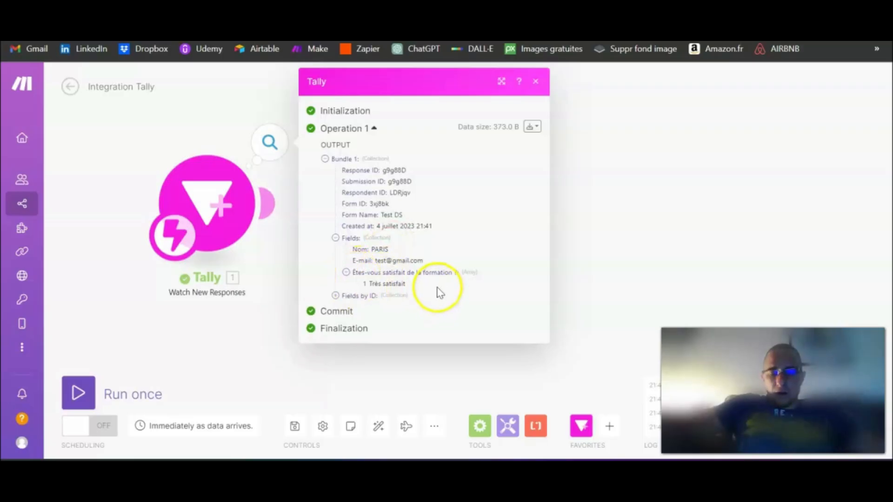
left_click_drag(439, 293, 354, 254)
left_click(654, 193)
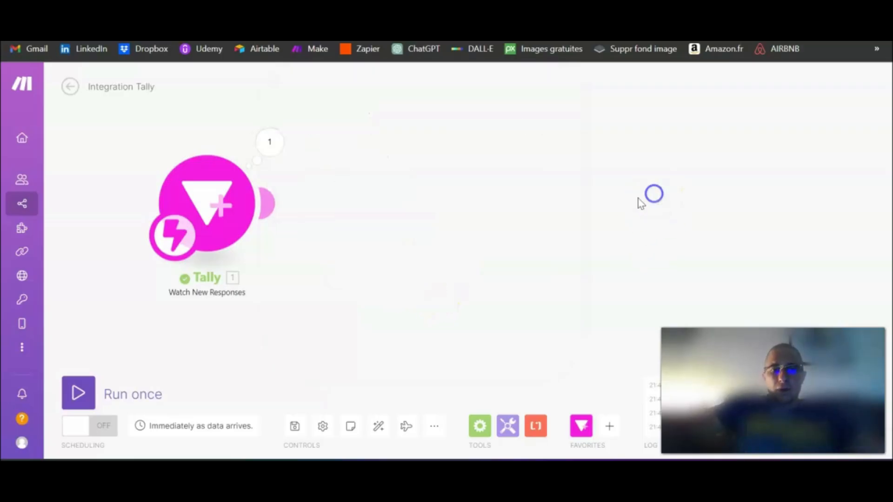
left_click_drag(484, 187, 443, 190)
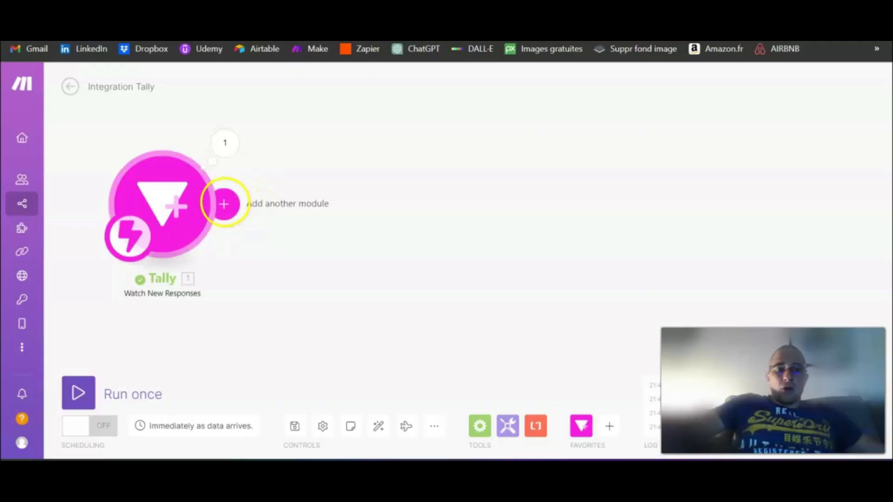
- Move the Airtable base into its own window on the right and snap Make left
left_click(417, 2)
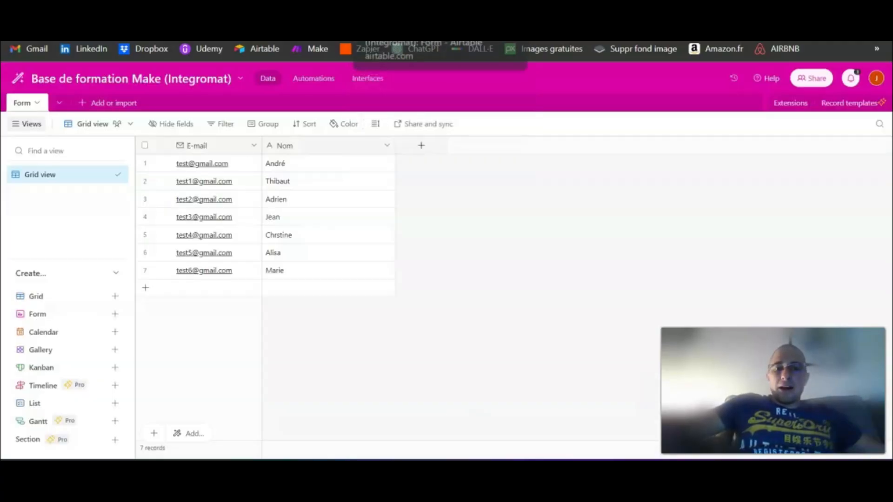
left_click_drag(417, 2, 890, 191)
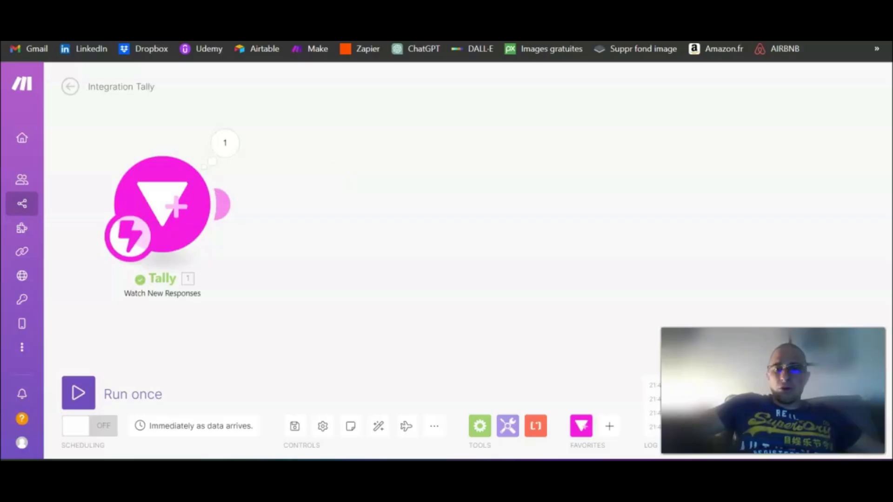
left_click_drag(333, 19, 3, 128)
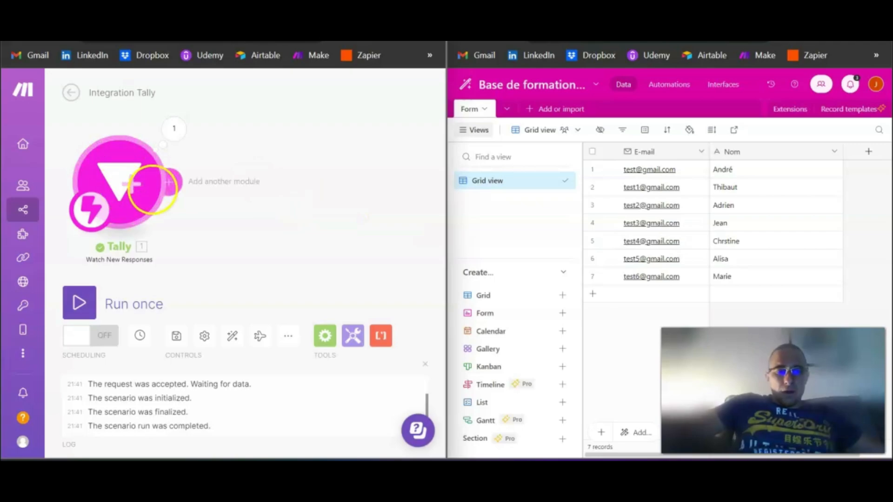
- Attach a Data store 'Add/replace a record' module after the Tally trigger
left_click(181, 188)
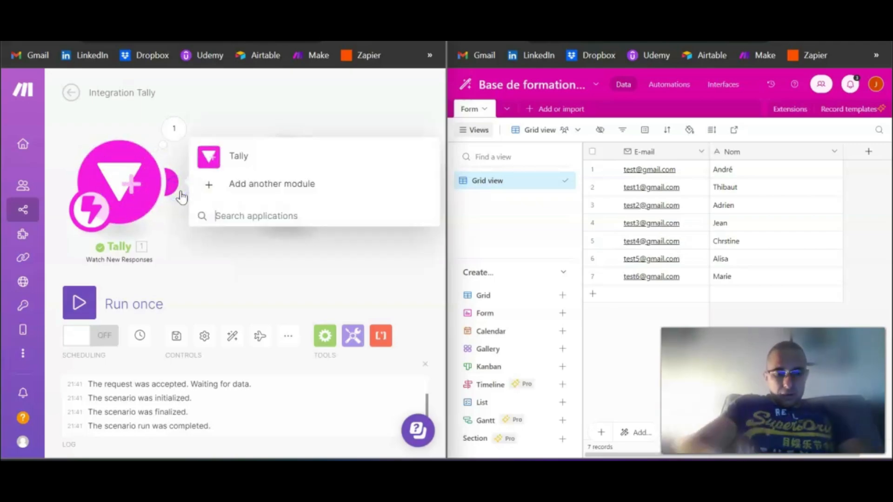
type("Daa")
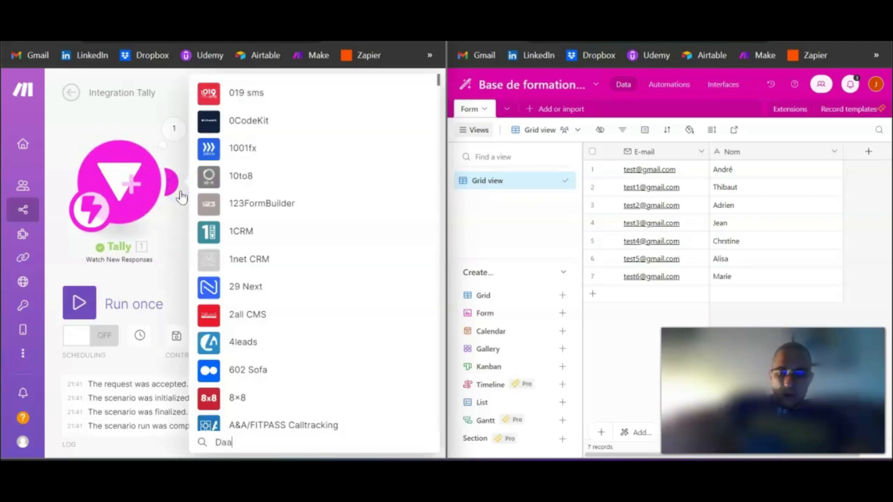
key("BackSpace")
type("ta")
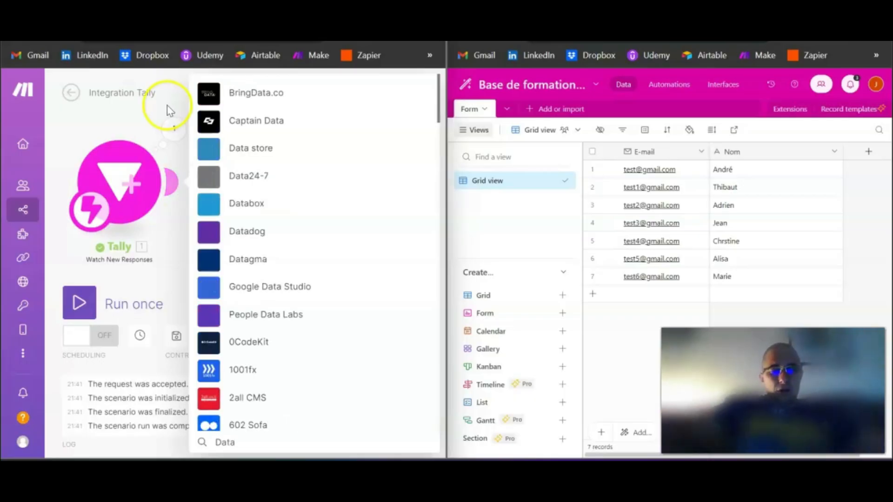
left_click(244, 150)
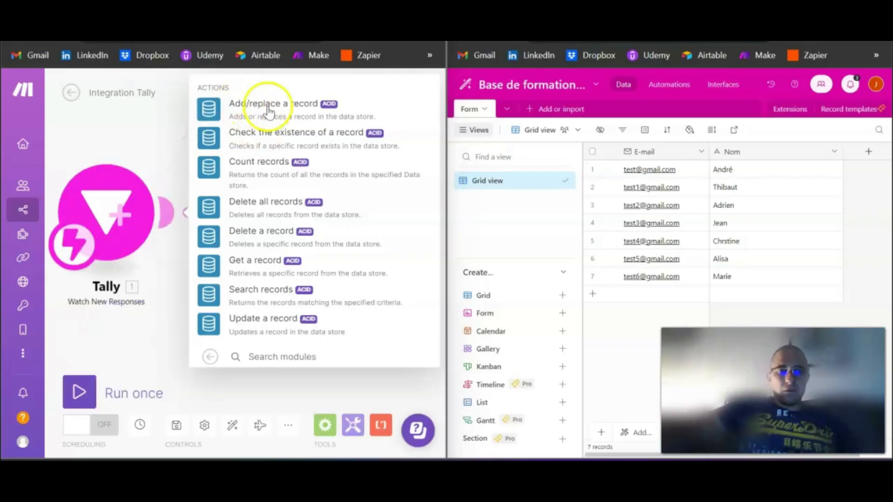
mouse_move(21, 365)
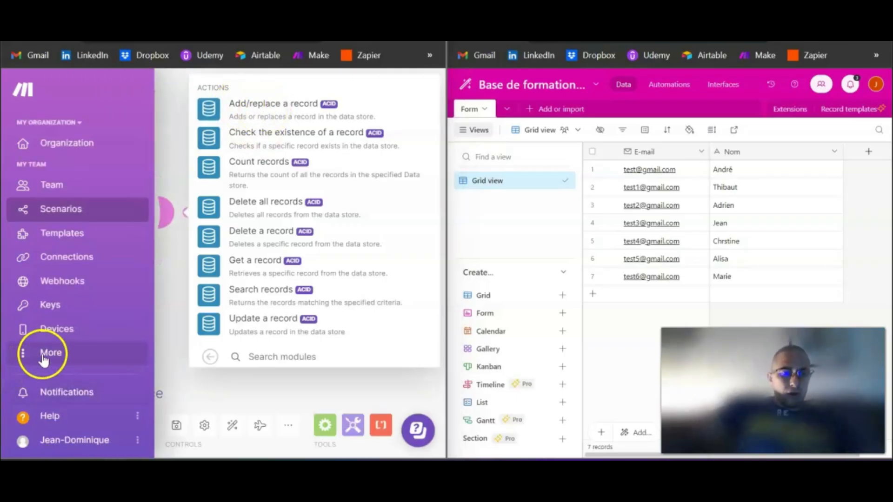
left_click(32, 357)
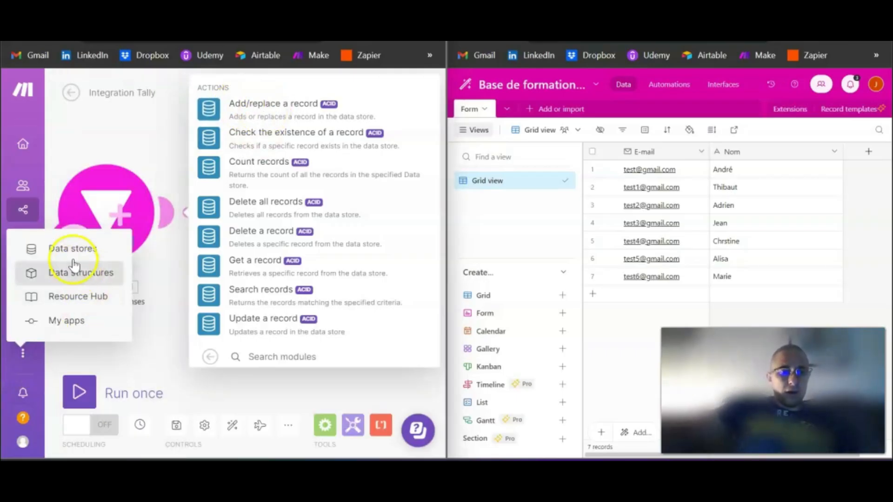
left_click(78, 250)
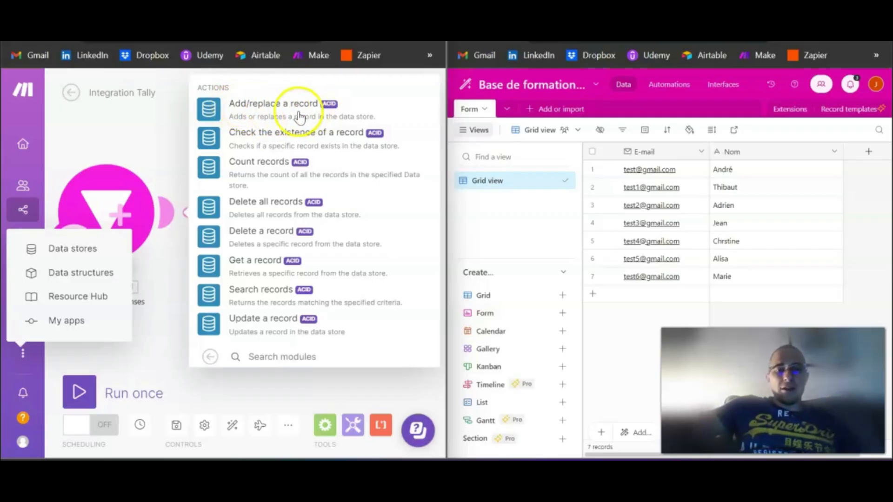
left_click(266, 113)
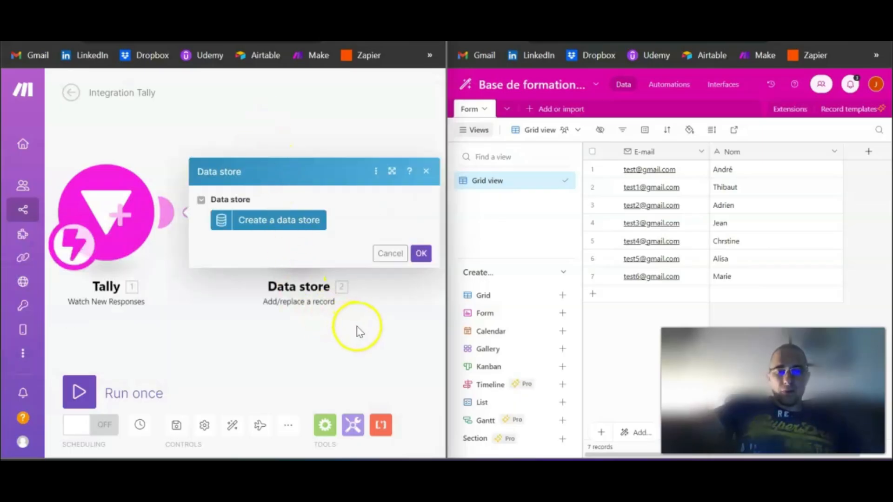
- Start a new data store named 'DS Test' and narrow the Airtable views sidebar
left_click(264, 221)
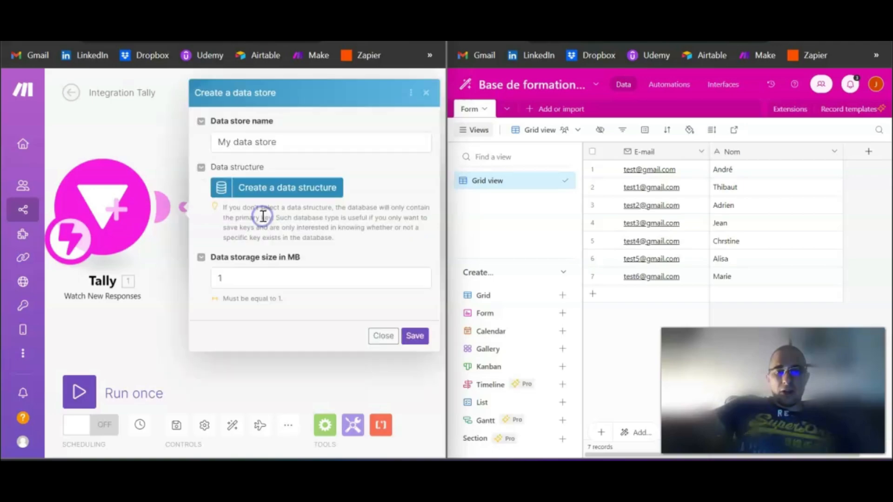
left_click_drag(288, 144, 229, 143)
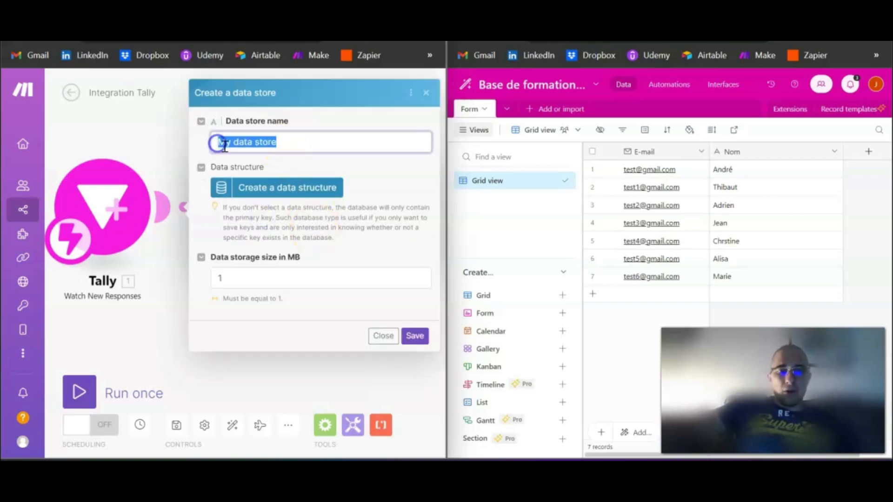
type("DS Tests")
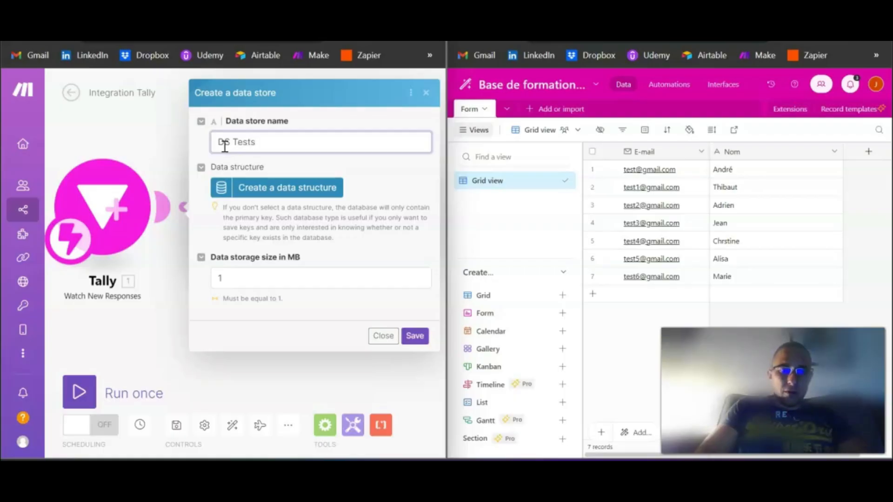
key("BackSpace")
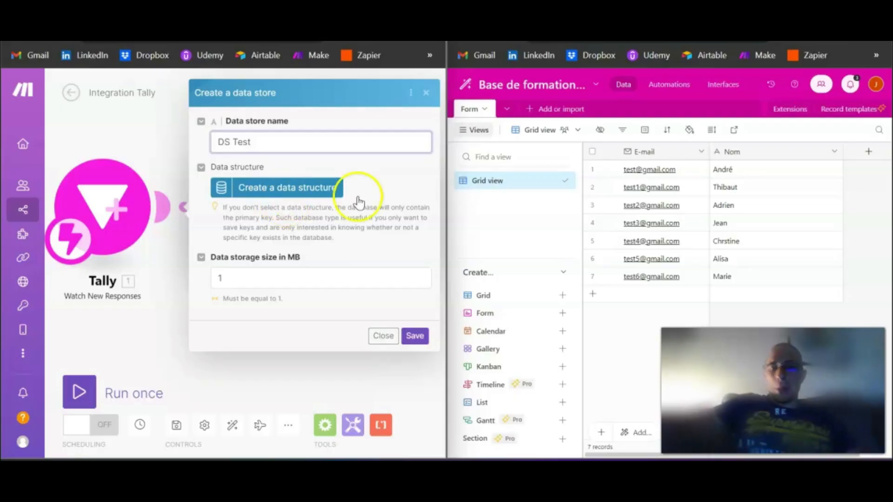
left_click_drag(578, 173, 560, 174)
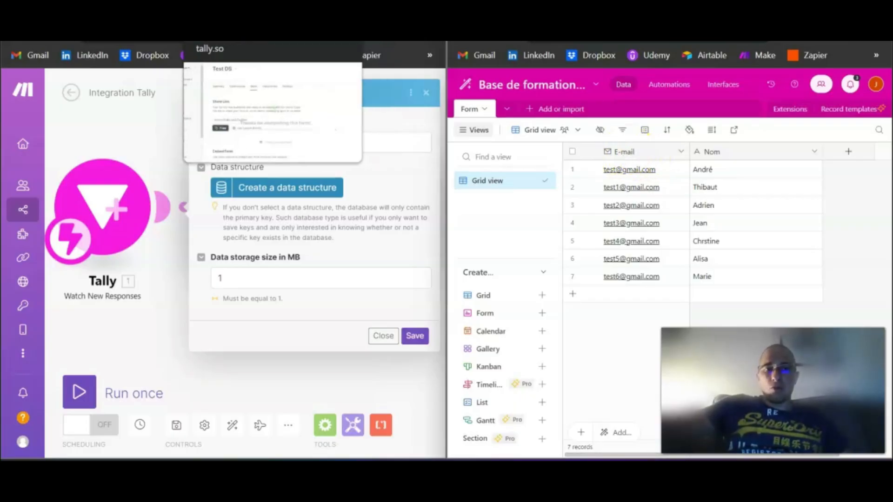
- Copy the Test DS public link and load it in the form tab for a blank form
left_click(214, 35)
left_click(40, 363)
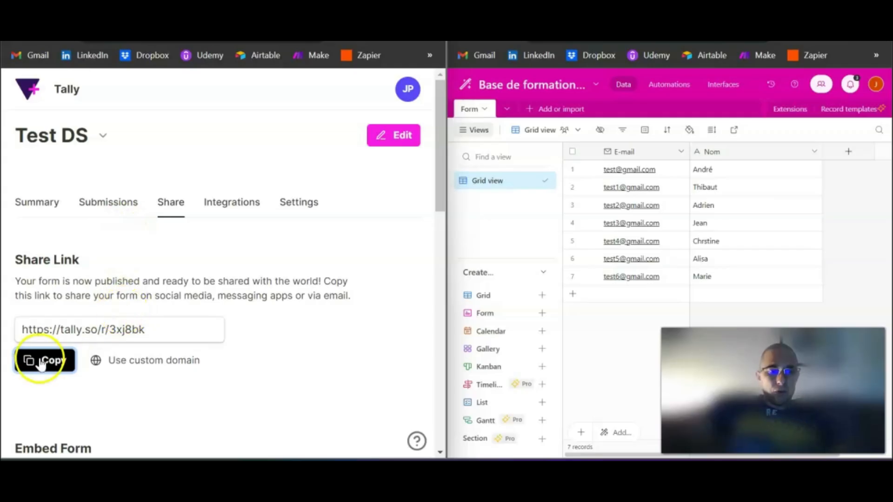
left_click(219, 35)
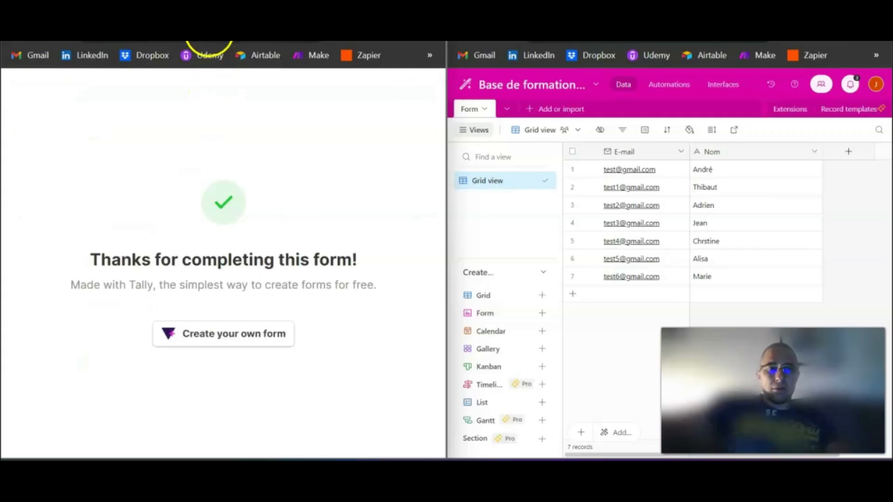
left_click(211, 38)
key("ctrl+v")
key("Return")
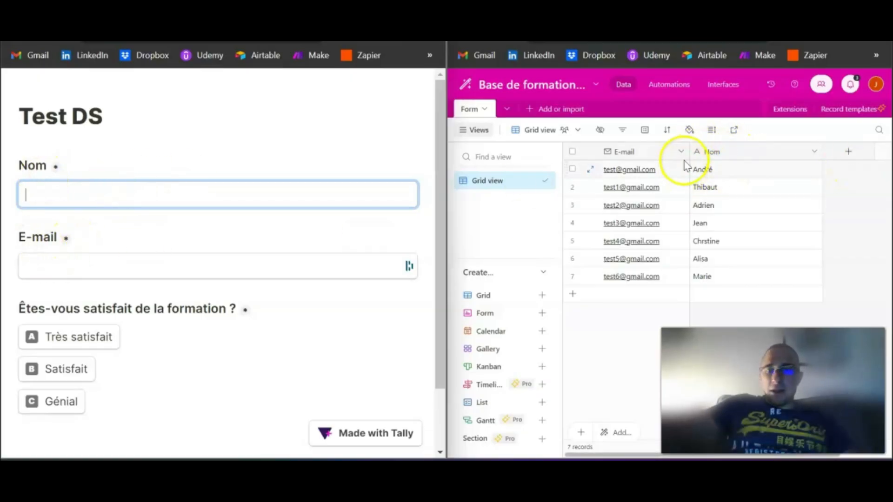
- Delete the seven existing Airtable records
left_click(573, 170)
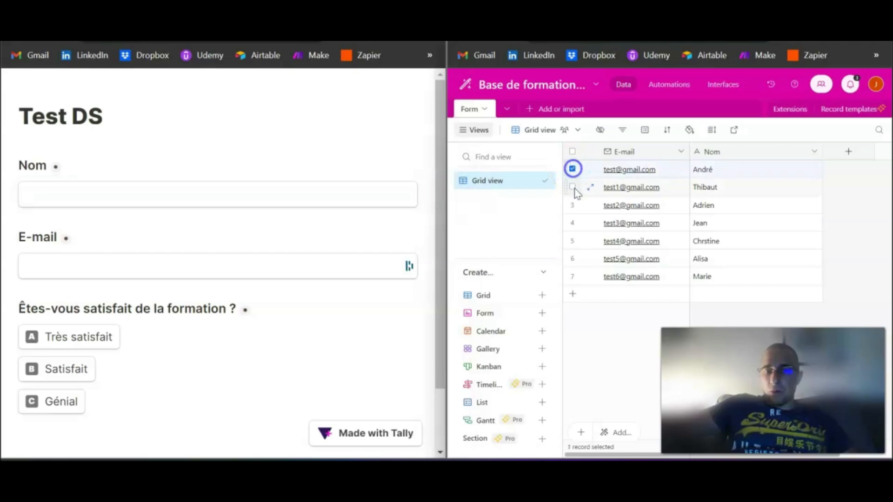
left_click(572, 223)
left_click(573, 241)
left_click(572, 258)
left_click(573, 276)
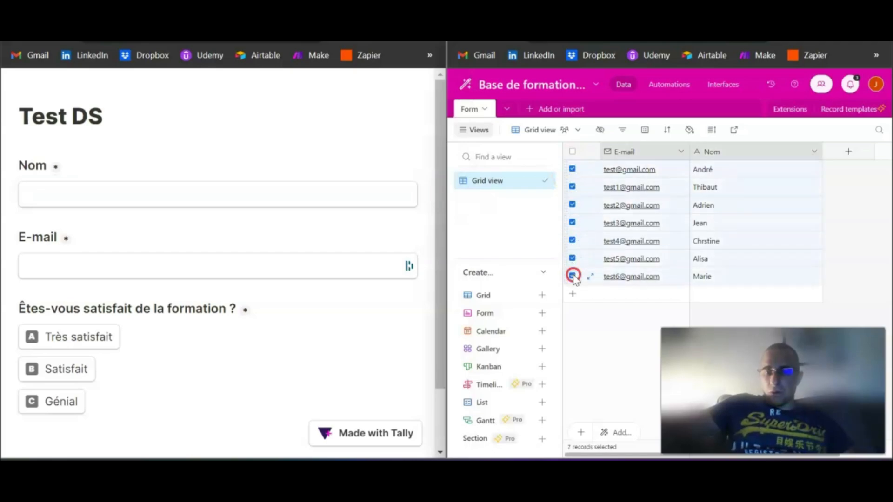
right_click(573, 275)
left_click(604, 316)
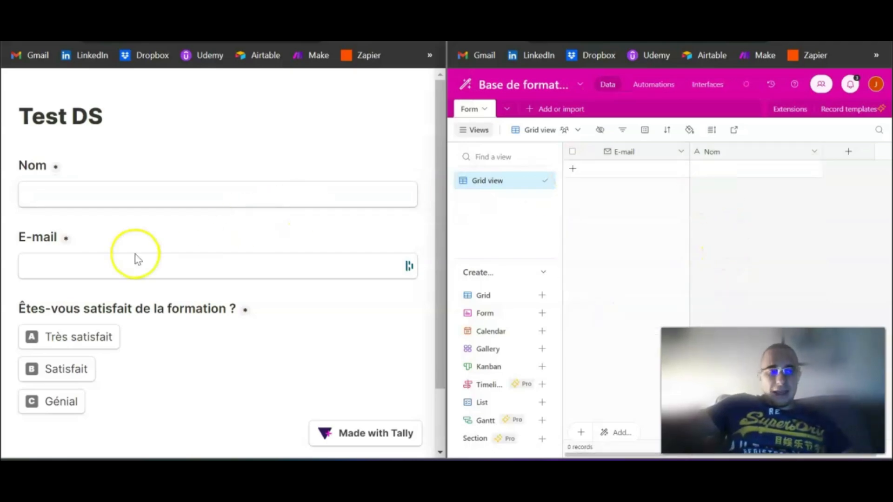
- Create a Checkbox field named 'Êtes-vous satisfait de la formation ?' copied from the Tally form
scroll(157, 310, "down", 2)
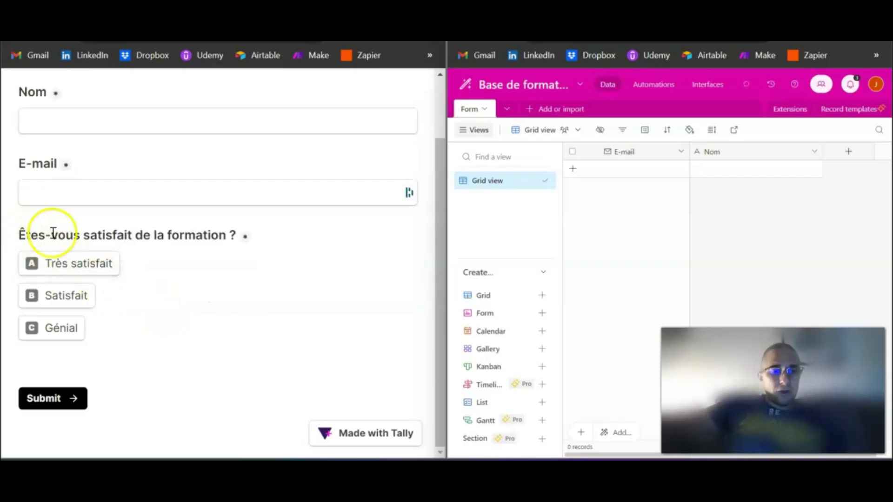
double_click(97, 233)
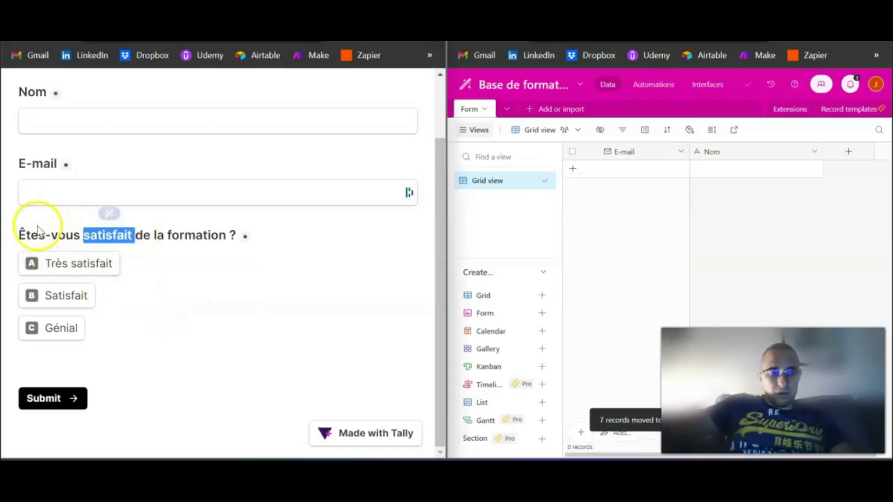
left_click_drag(18, 235, 238, 229)
key("ctrl+c")
left_click(846, 152)
key("ctrl+v")
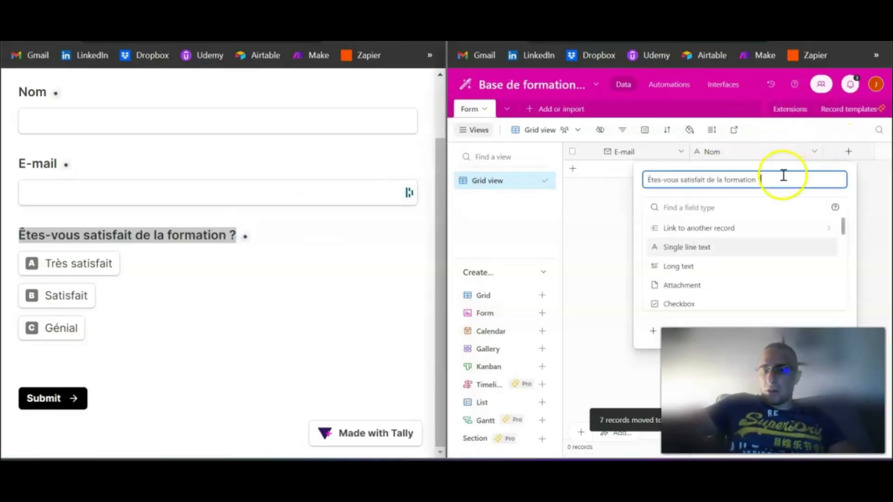
type("?")
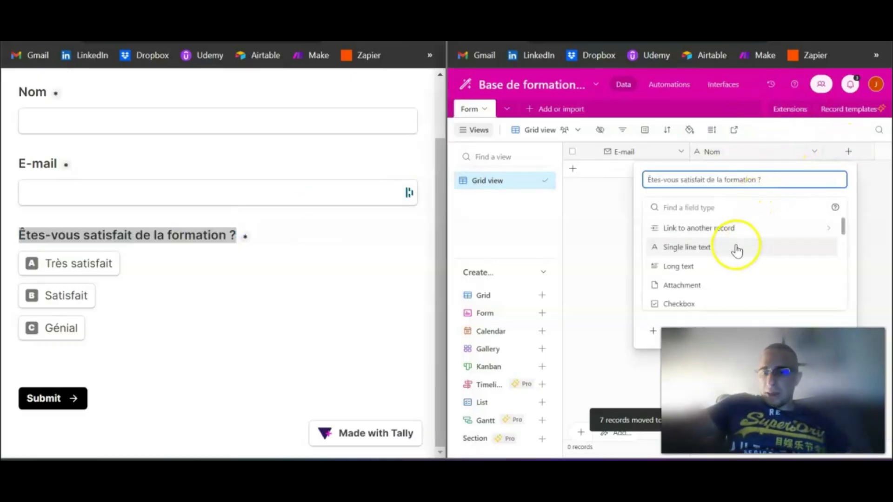
scroll(715, 300, "down", 2)
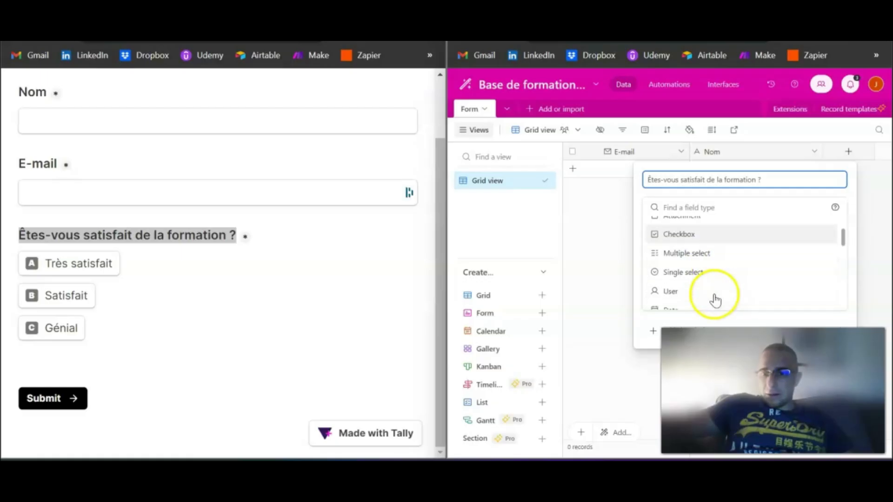
left_click(708, 241)
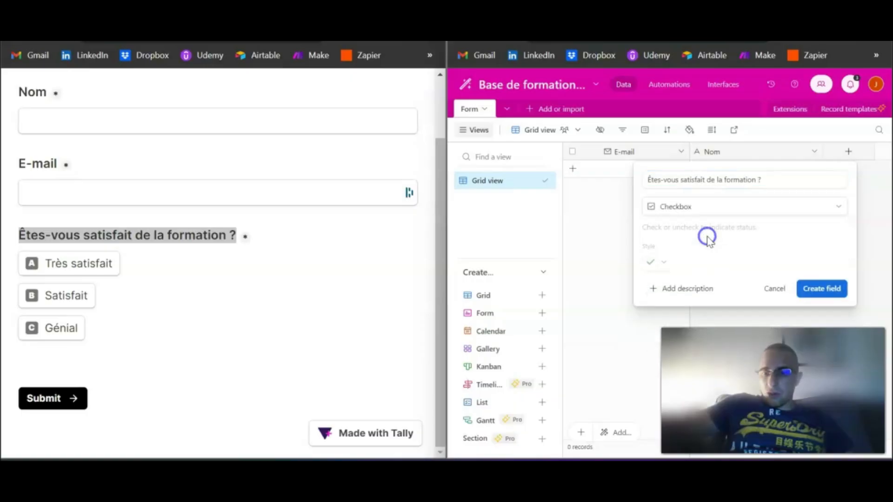
left_click(826, 287)
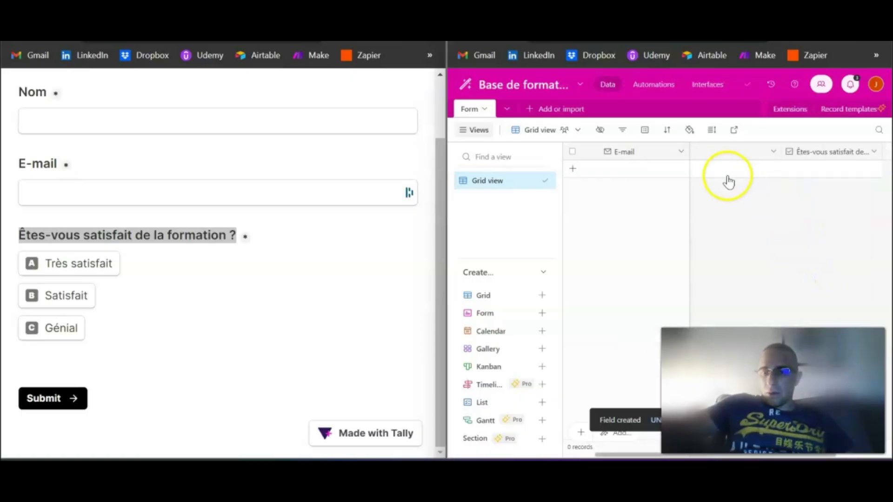
- Narrow the E-mail and Nom columns and reselect the satisfaction question in the form
left_click(790, 150)
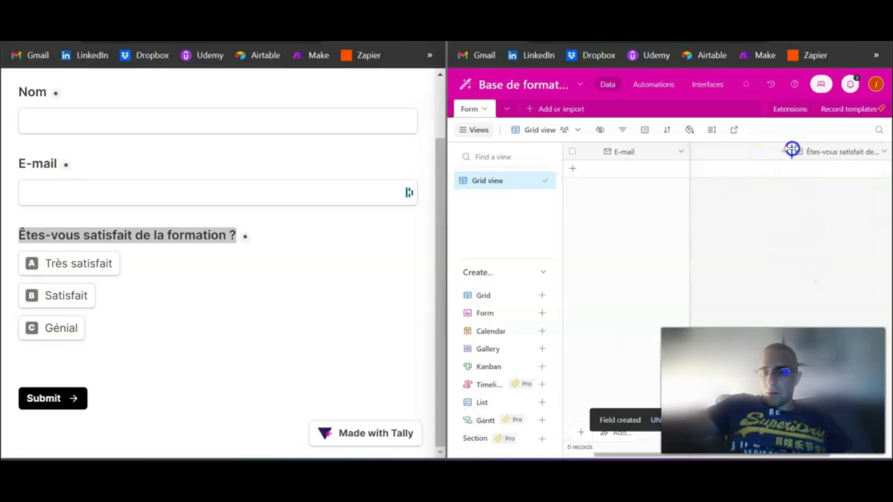
mouse_move(688, 148)
left_mouse_down()
mouse_move(718, 148)
mouse_move(683, 149)
left_mouse_up()
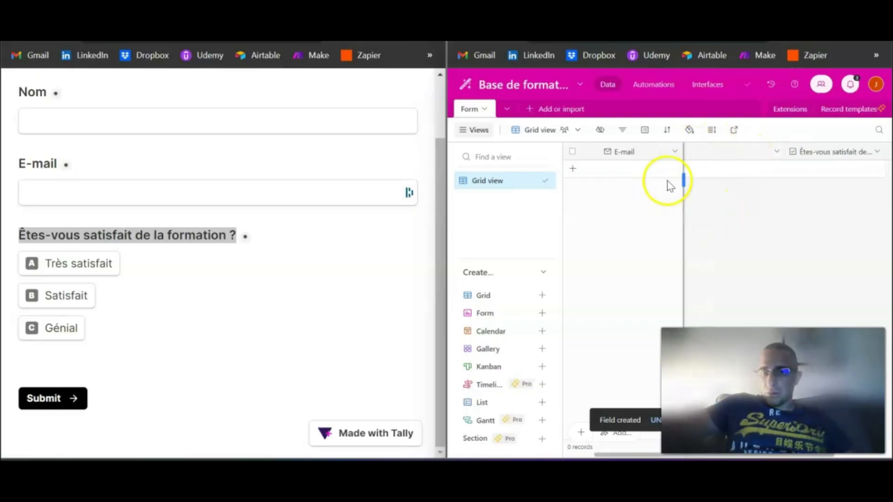
key("super+Up")
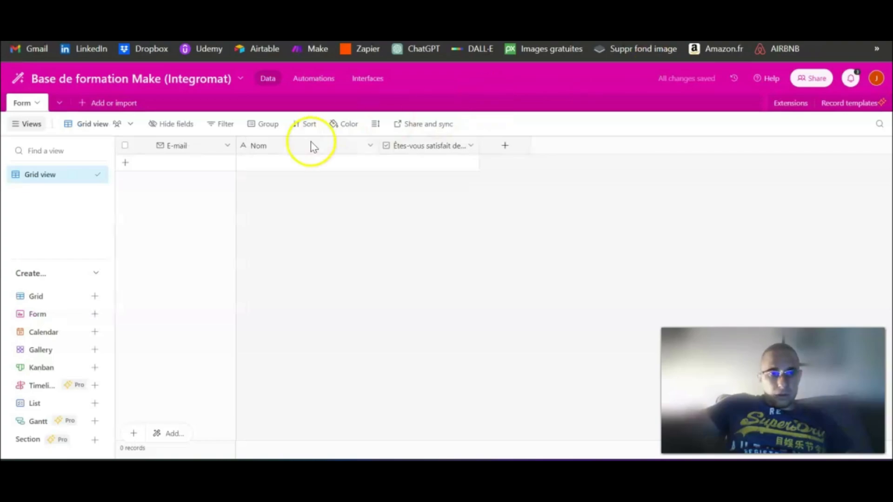
left_click_drag(375, 144, 321, 145)
key("super+Down")
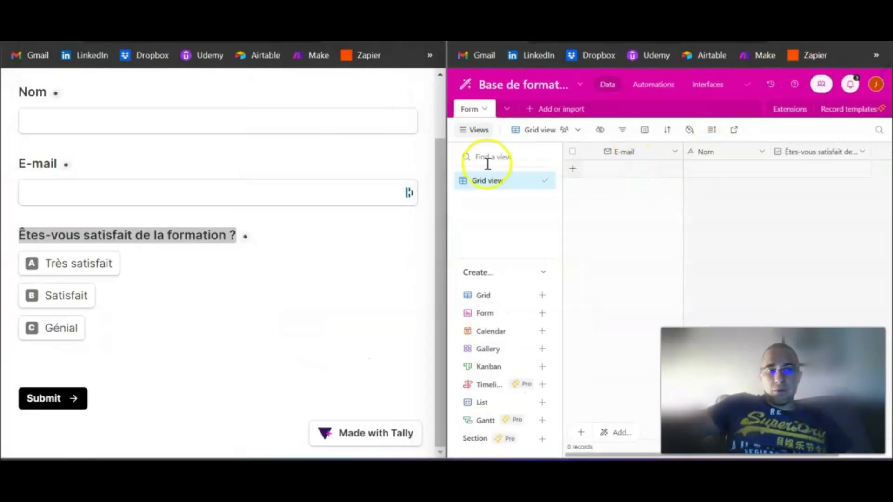
triple_click(57, 231)
key("ctrl+c")
- Start a data structure for DS Test and add an E-mail item of type Text
left_click(154, 257)
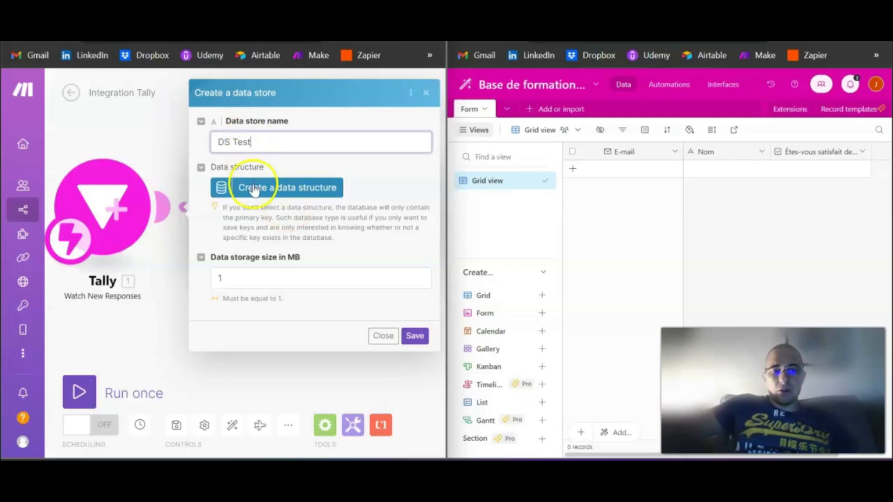
left_click(285, 191)
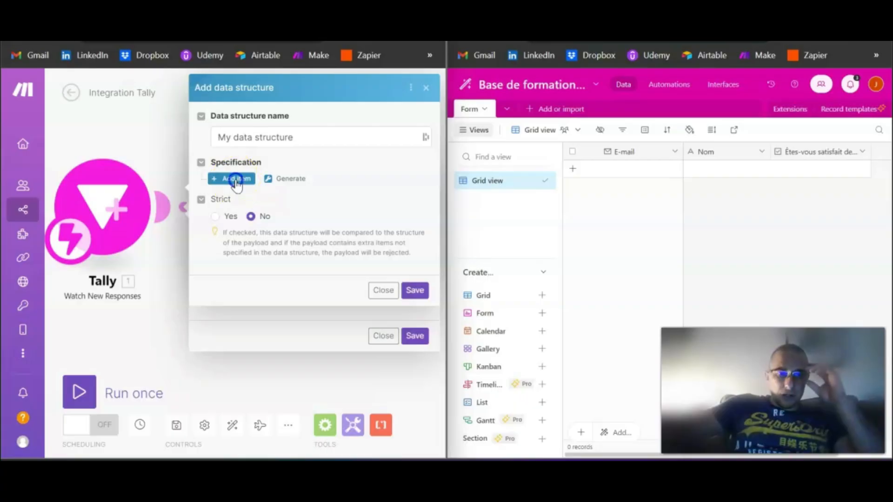
left_click(237, 182)
left_click(249, 215)
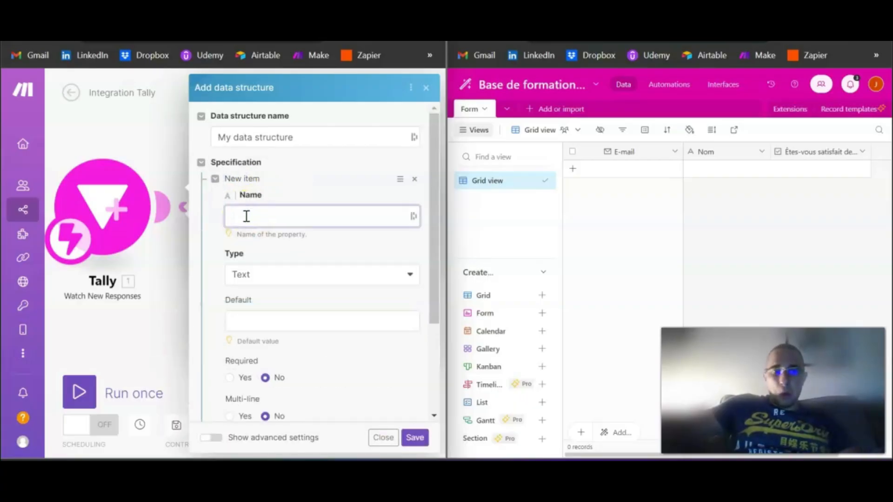
type("E-")
type("ma")
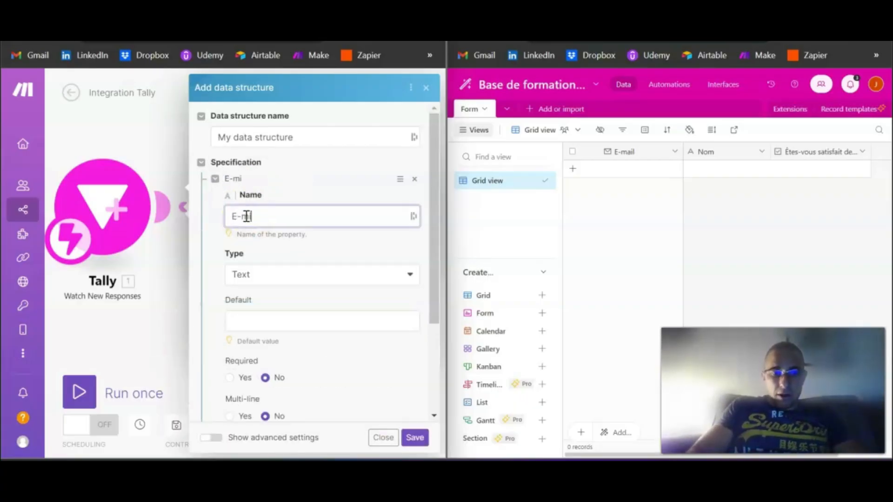
type("il")
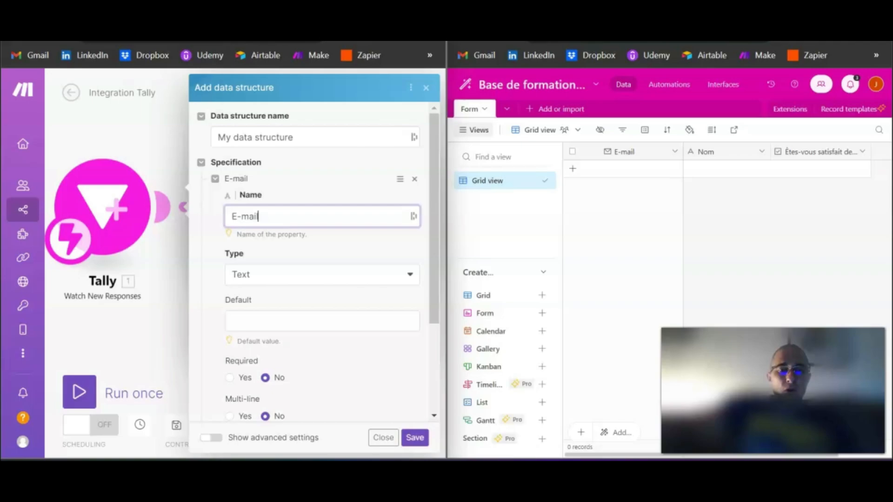
left_click(225, 94)
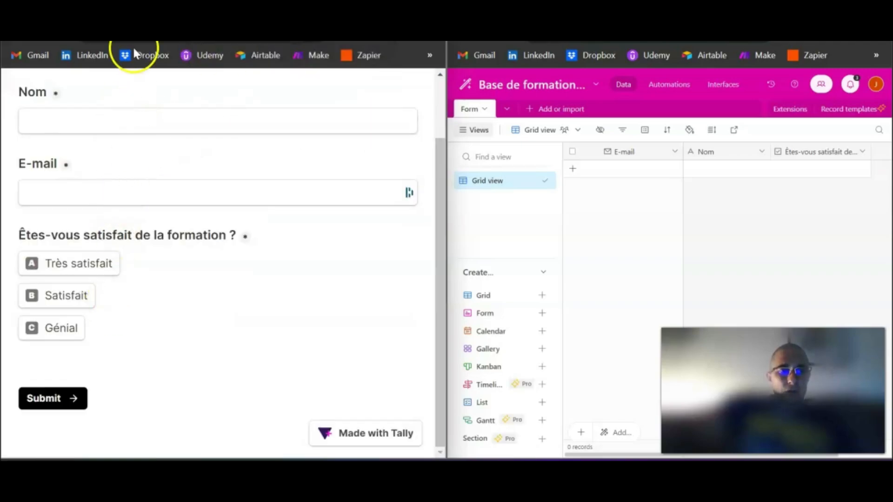
key("ctrl+Tab")
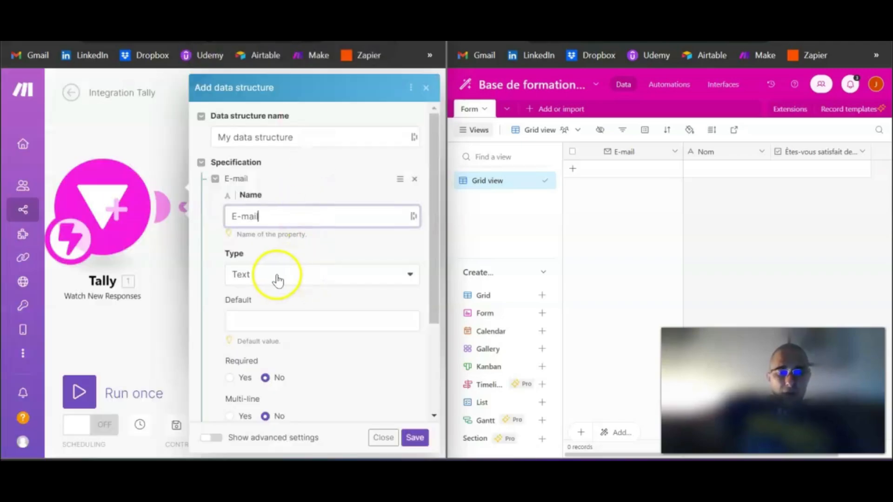
left_click(270, 276)
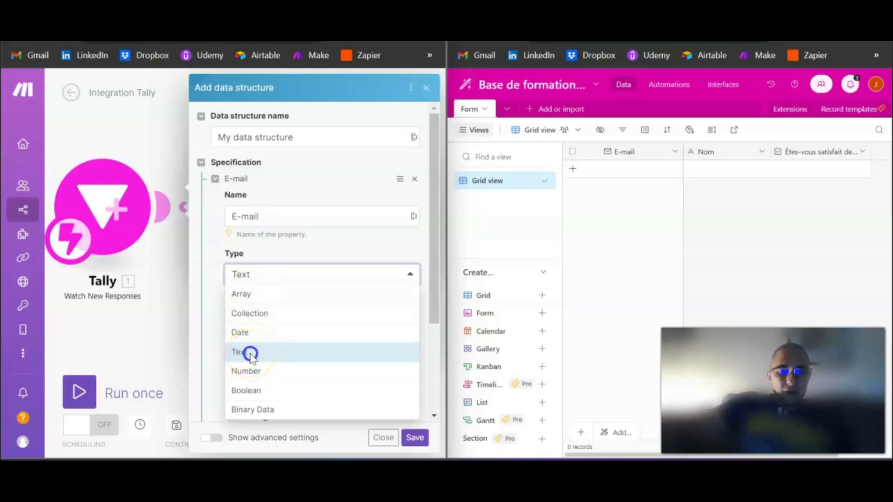
left_click(250, 356)
- Add a second item to the structure named Nom
scroll(363, 381, "down", 2)
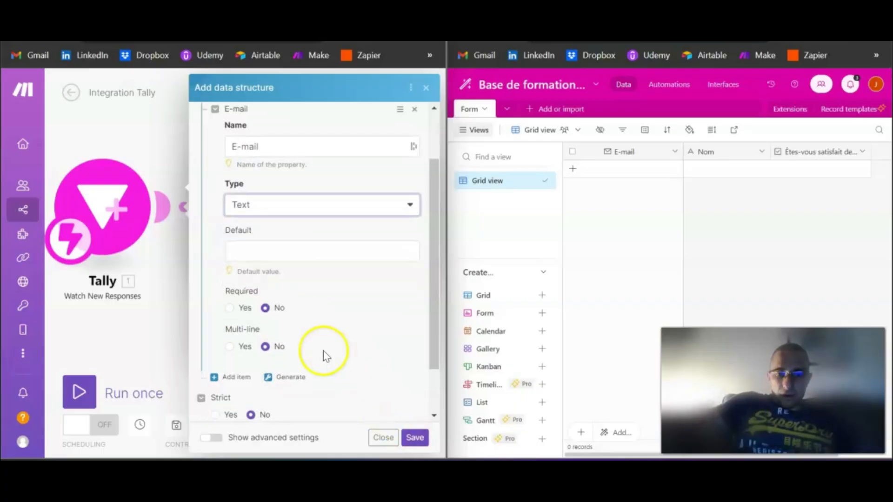
scroll(251, 340, "down", 1)
left_click(238, 321)
left_click(259, 351)
scroll(270, 346, "down", 2)
type("Nom")
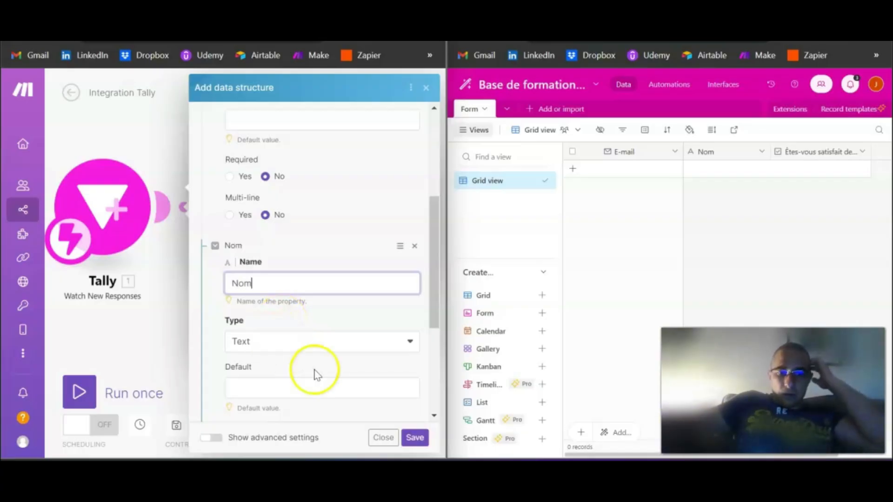
scroll(296, 363, "down", 4)
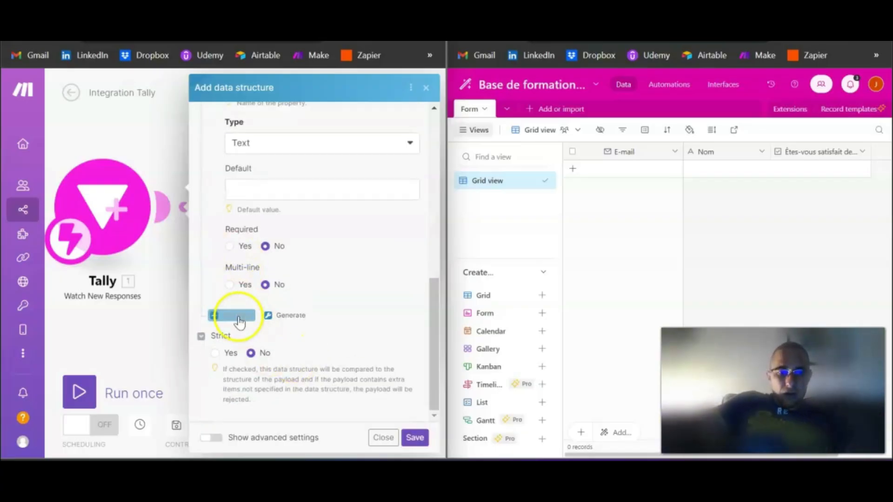
- Add 'Êtes-vous satisfait de la formation ?' as a Text item and save the structure
left_click(237, 315)
left_click(266, 350)
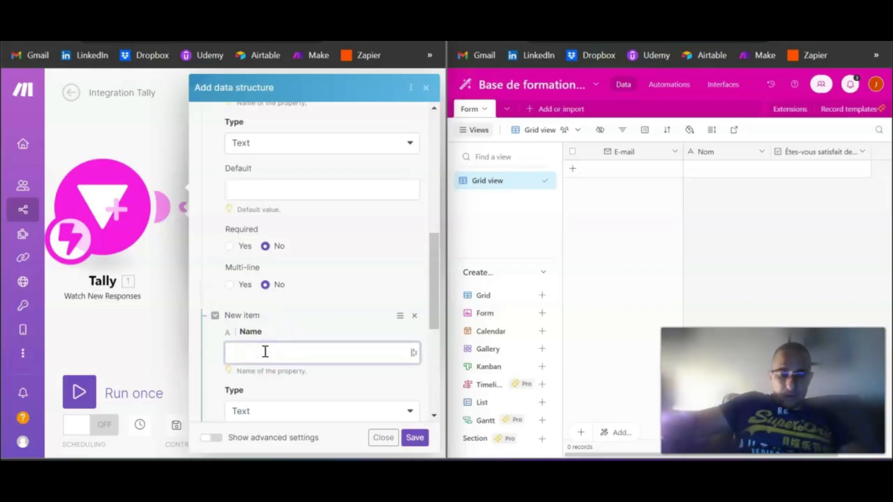
key("ctrl+v")
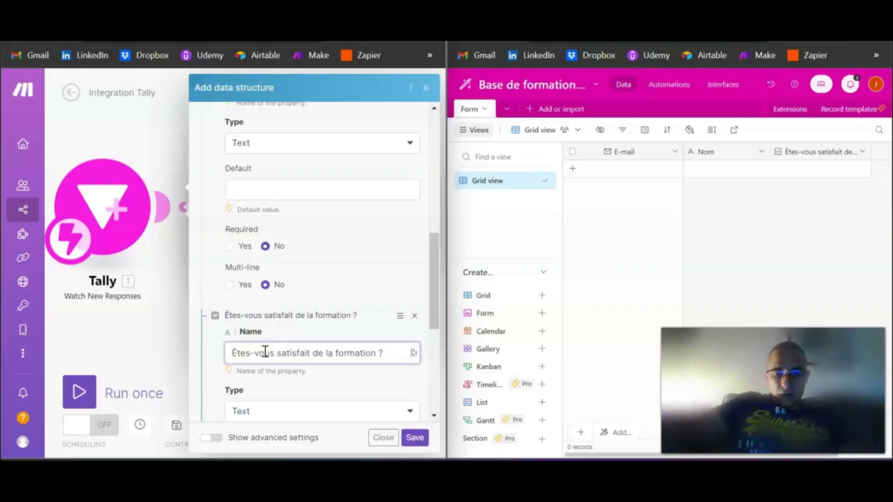
scroll(265, 351, "down", 2)
left_click(259, 349)
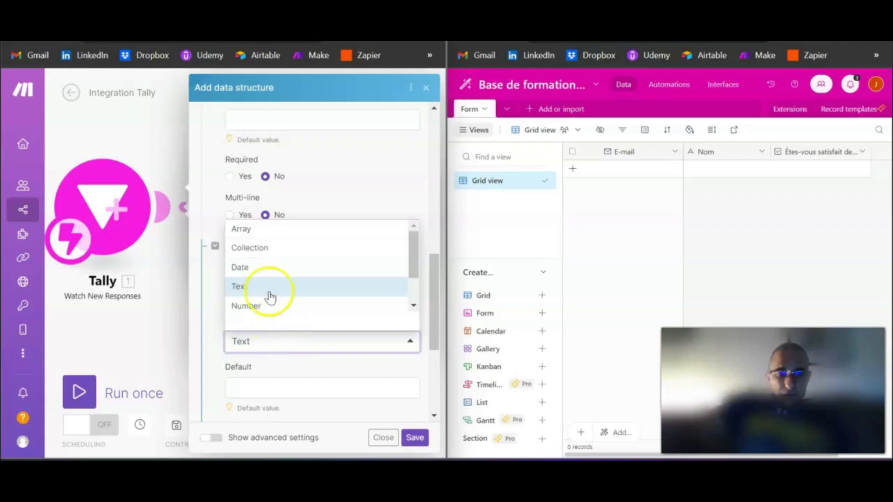
left_click_drag(414, 243, 417, 285)
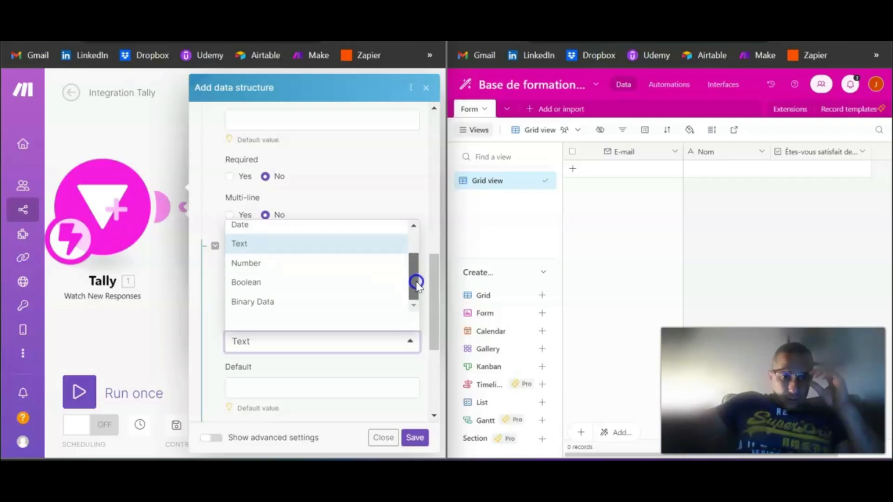
left_click(248, 251)
scroll(405, 405, "down", 2)
left_click(416, 440)
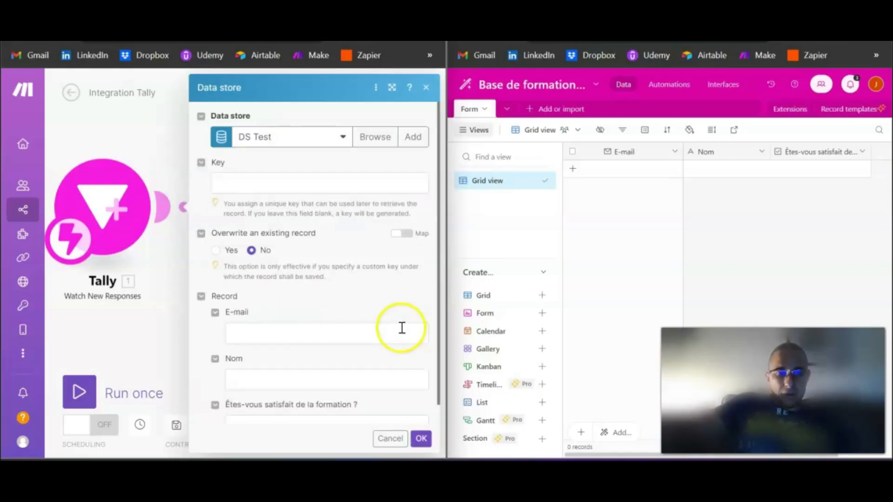
- Look over the Tally values offered for the E-mail and Nom record fields
scroll(335, 238, "down", 1)
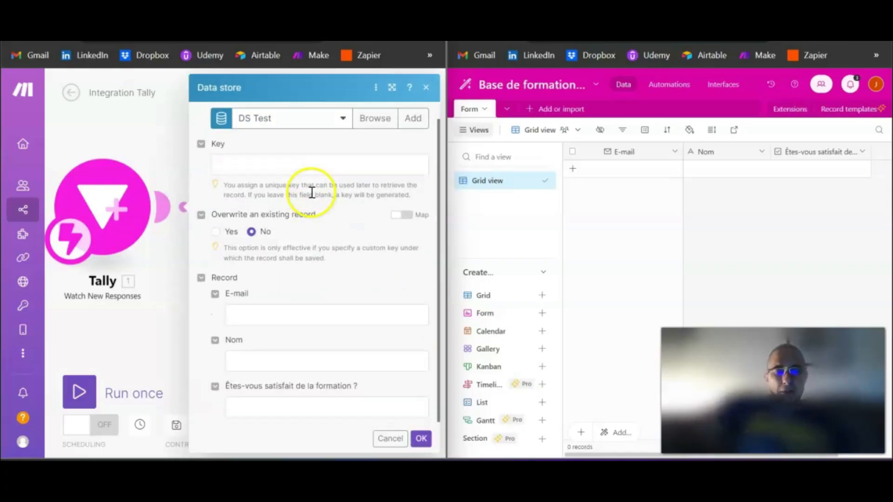
left_click(251, 311)
left_click(259, 358)
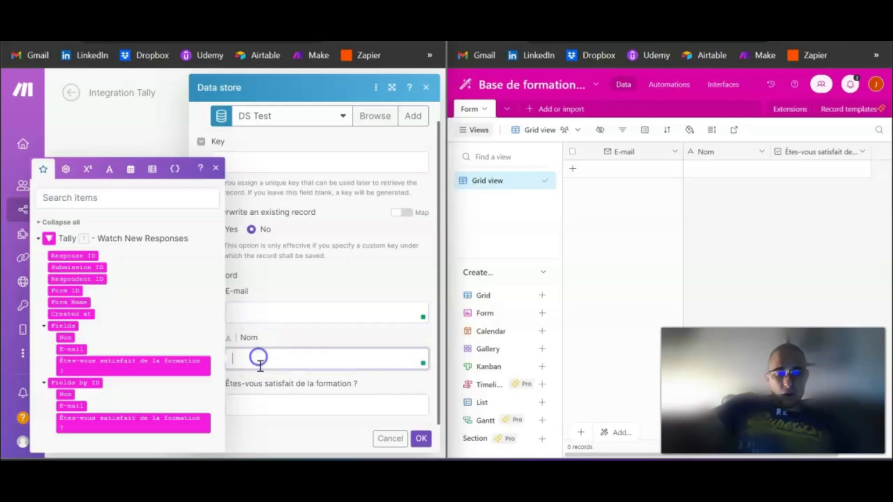
left_click(278, 289)
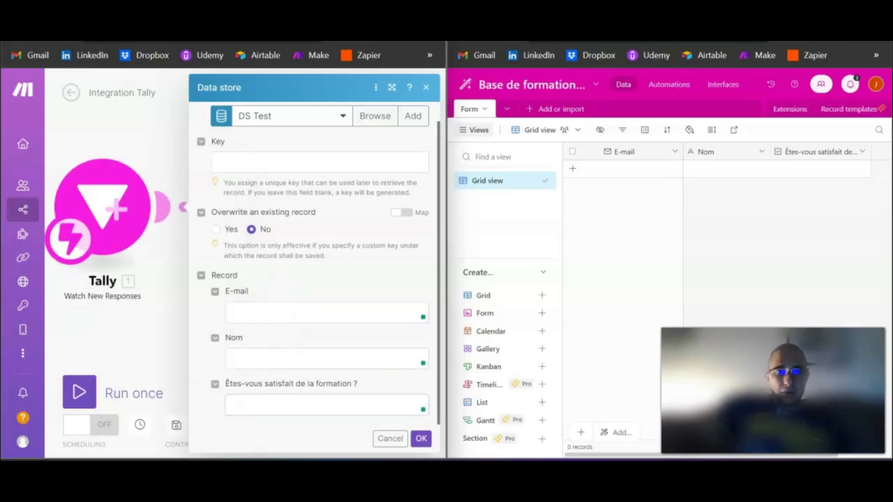
- Bring up the Tally Test DS form and maximize its window
left_click(93, 19)
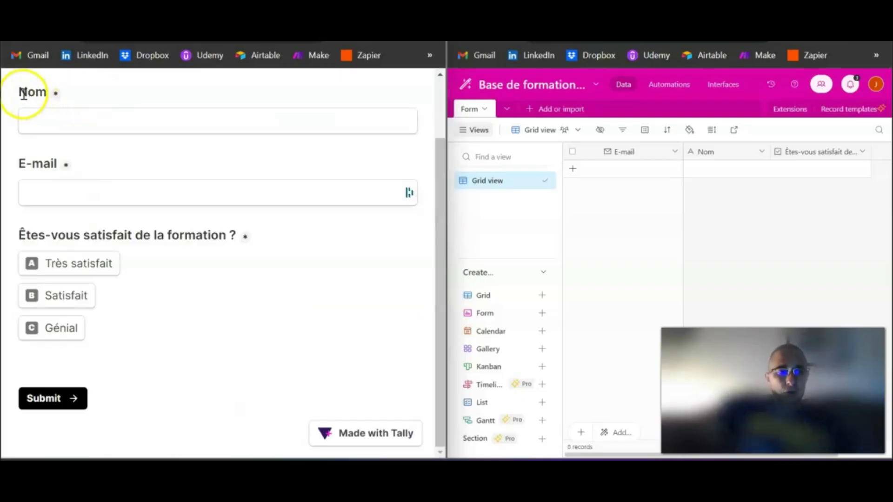
left_click(40, 165)
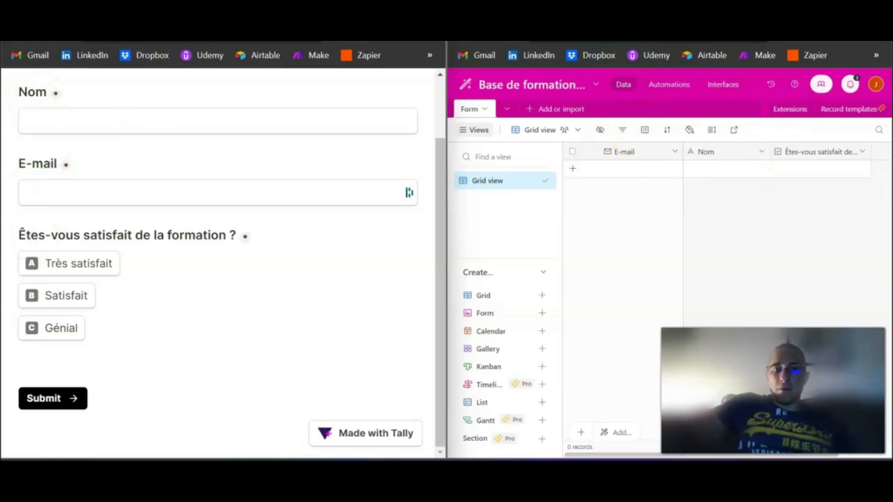
left_click(403, 13)
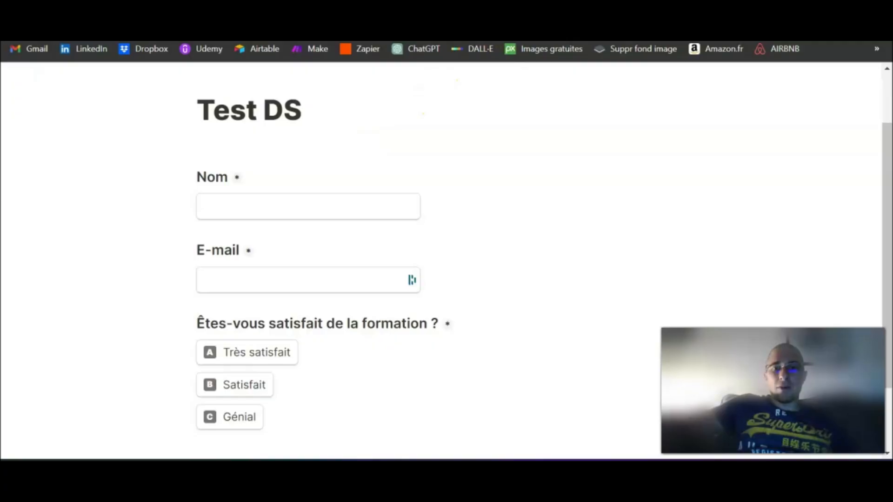
- Map Tally's E-mail, Nom and satisfaction answers into the matching DS Test record fields
left_click(484, 13)
left_click_drag(437, 297, 233, 303)
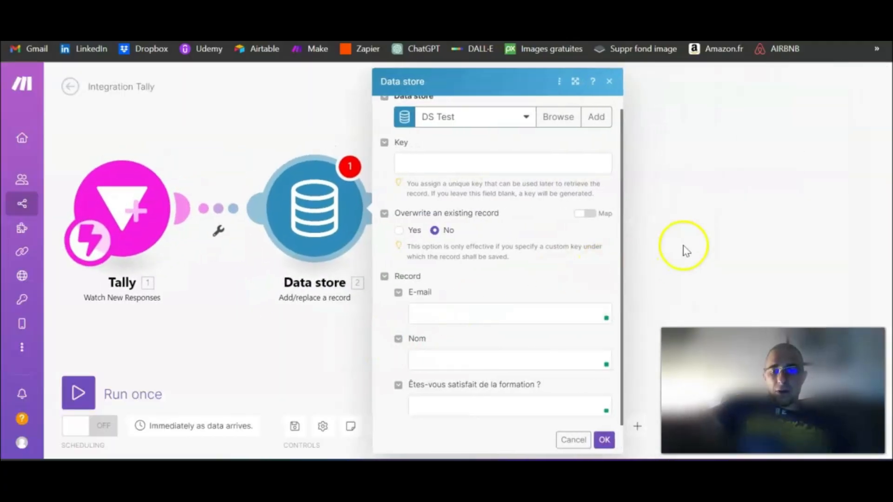
scroll(674, 249, "down", 1)
left_click_drag(348, 284, 296, 260)
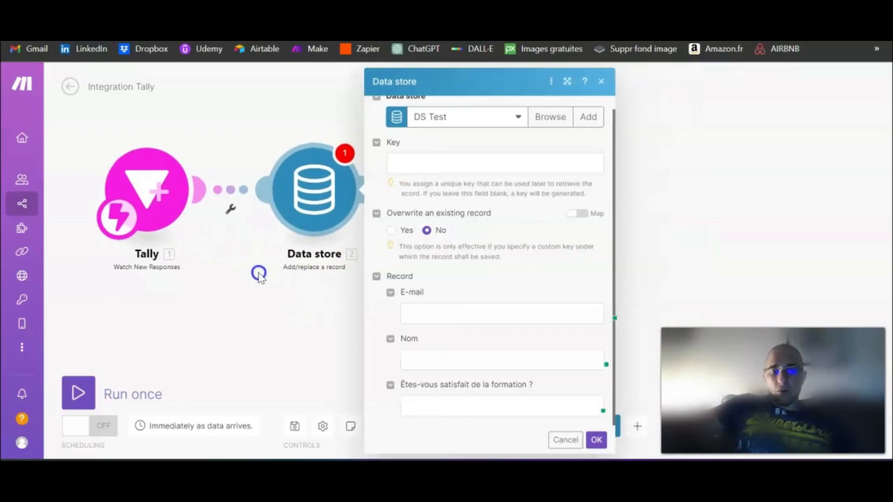
left_click(429, 312)
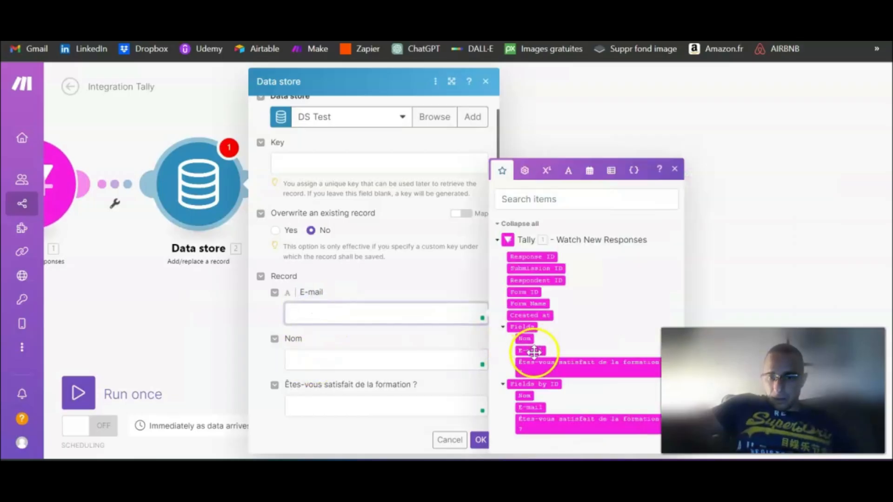
left_click(531, 350)
left_click(362, 356)
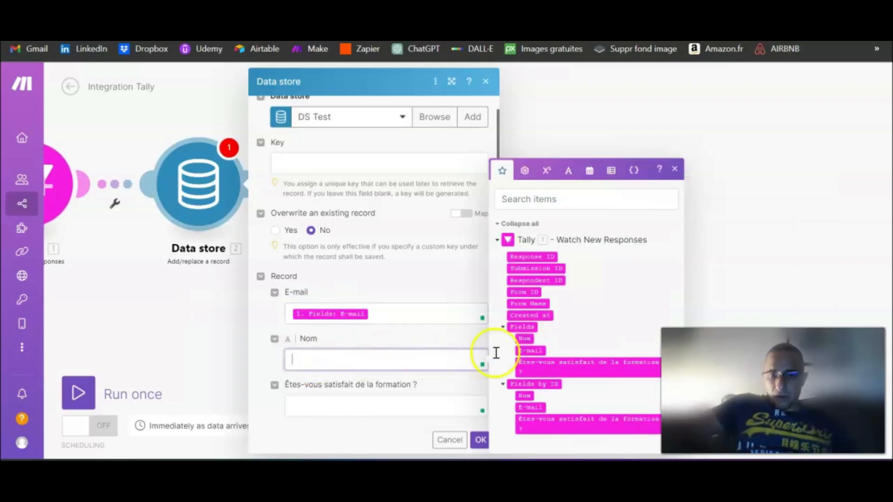
left_click(523, 338)
left_click(331, 399)
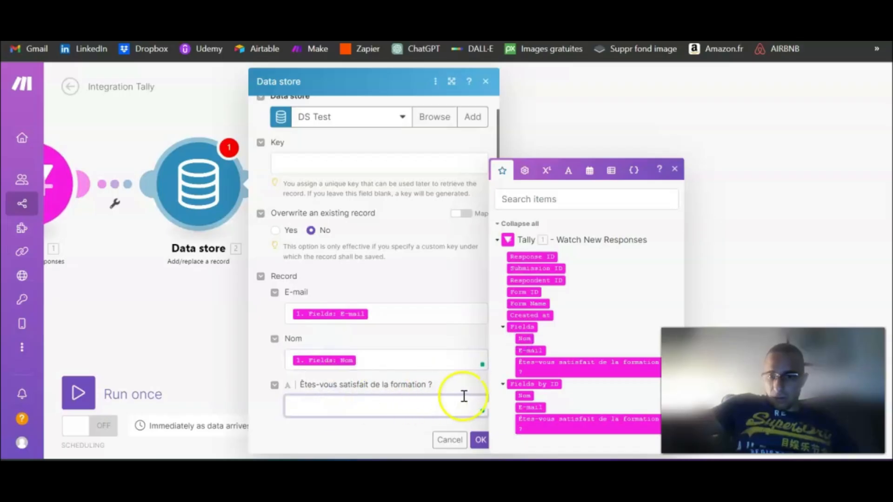
left_click(559, 367)
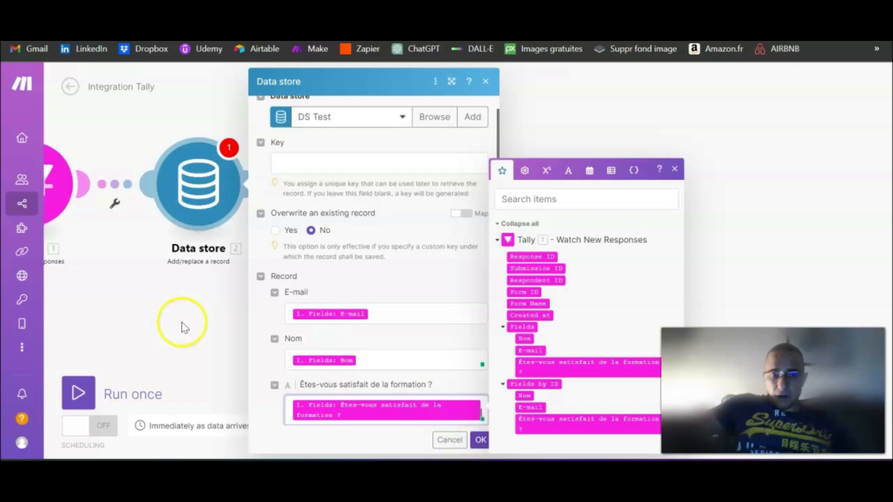
- Review the three mapped values and confirm the Data store module settings
scroll(388, 205, "up", 1)
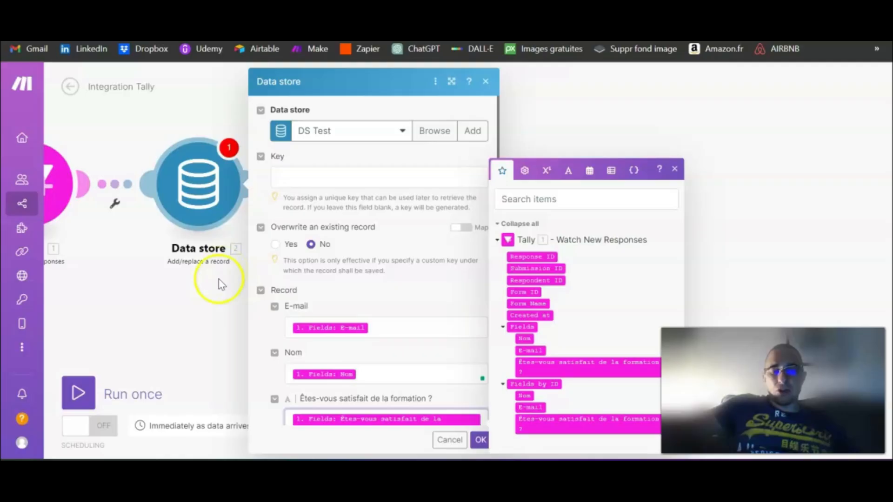
scroll(346, 306, "down", 1)
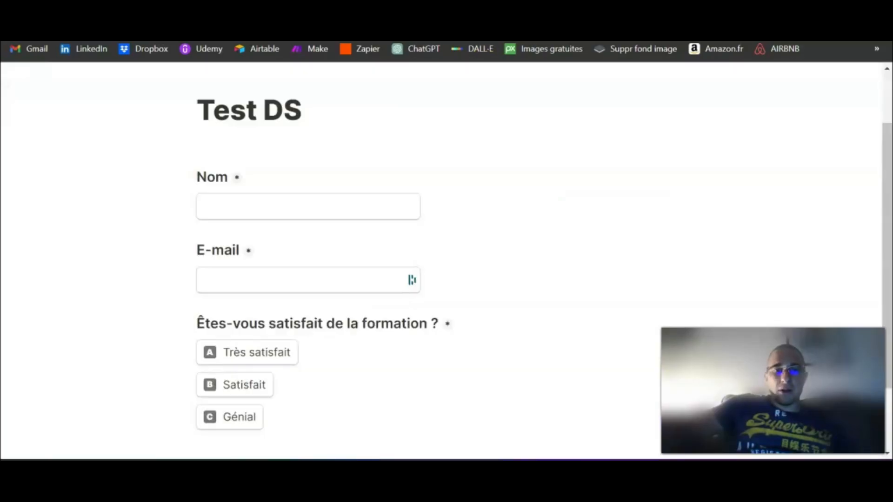
scroll(442, 256, "down", 2)
scroll(462, 249, "up", 4)
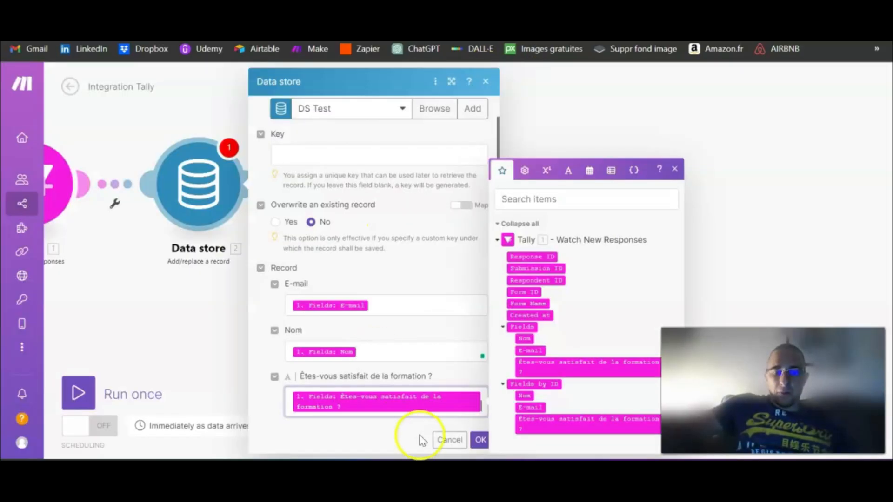
left_click(384, 303)
left_click(382, 351)
left_click(481, 399)
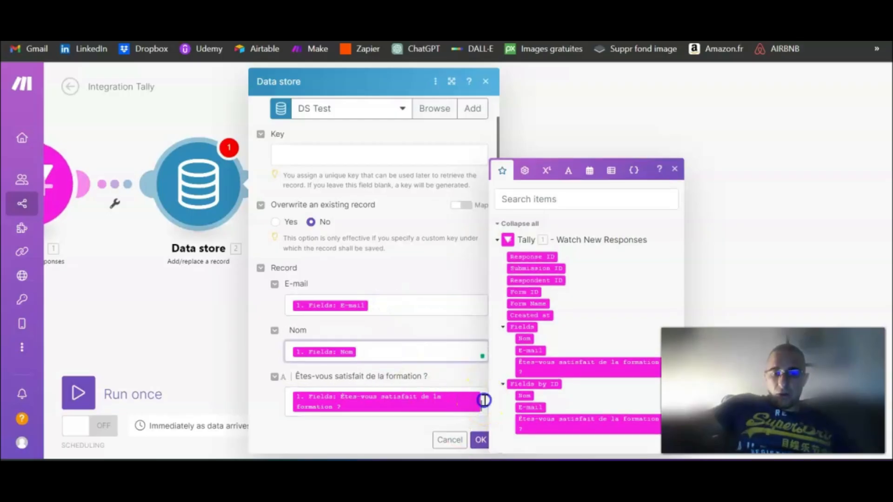
left_click_drag(131, 260, 159, 260)
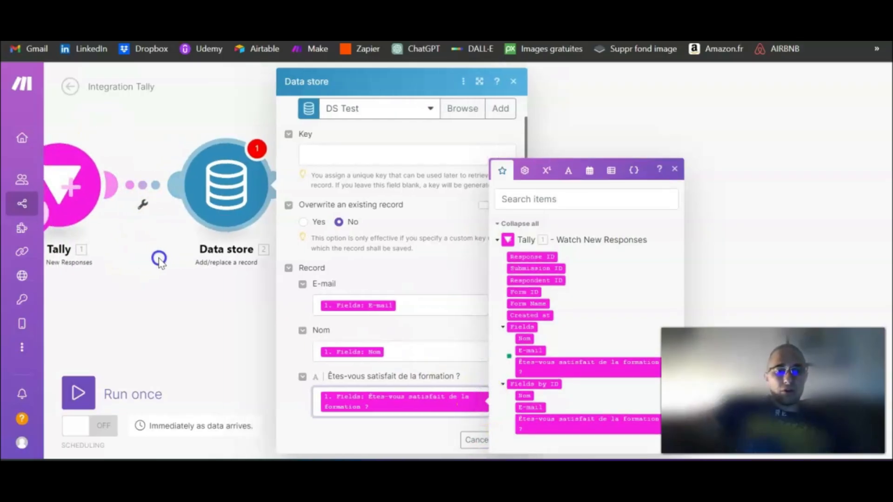
left_click(474, 439)
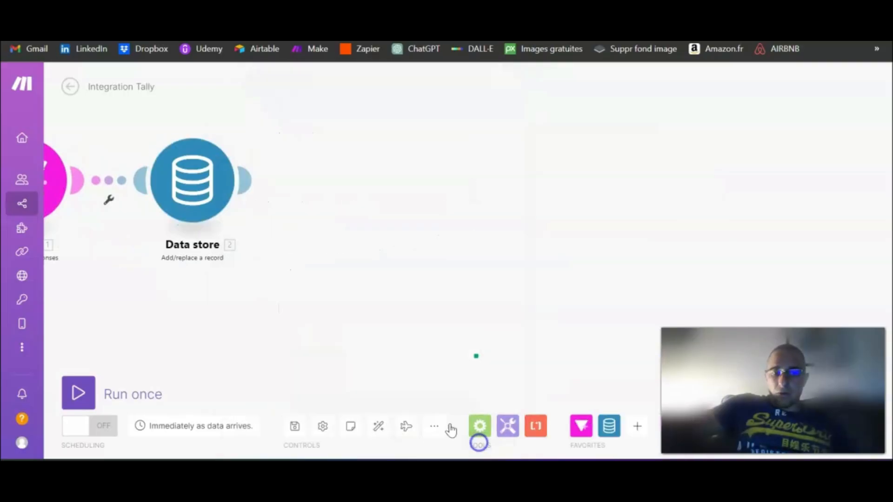
- Run the scenario once so it waits for incoming form data
left_click_drag(273, 305, 244, 302)
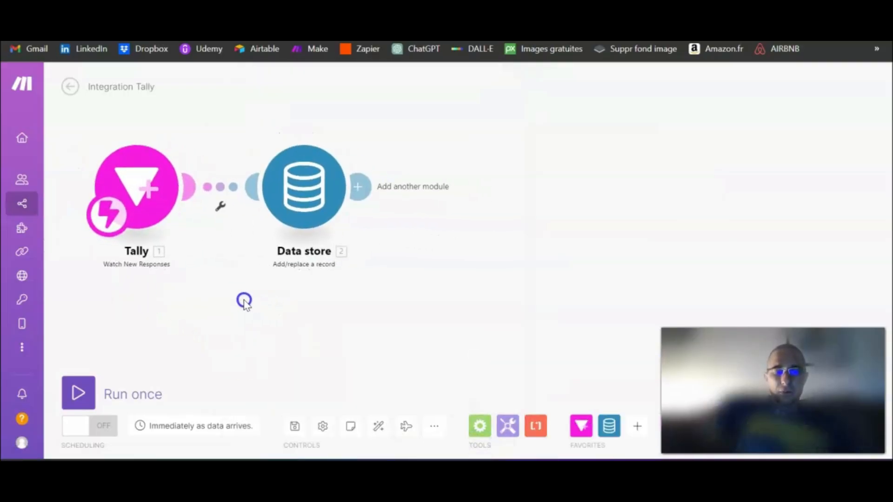
left_click(82, 389)
left_click(497, 183)
- Submit the Test DS form with name PARIS, a test e-mail and Très satisfait
left_click(613, 9)
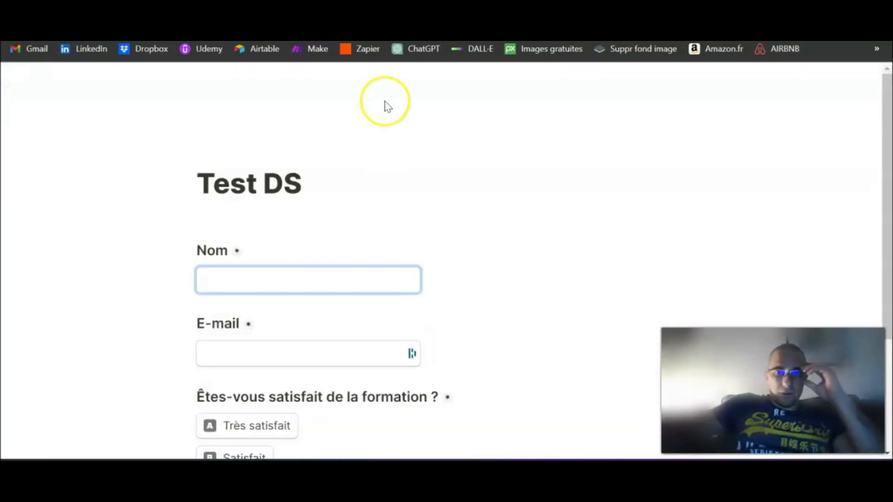
scroll(384, 150, "down", 2)
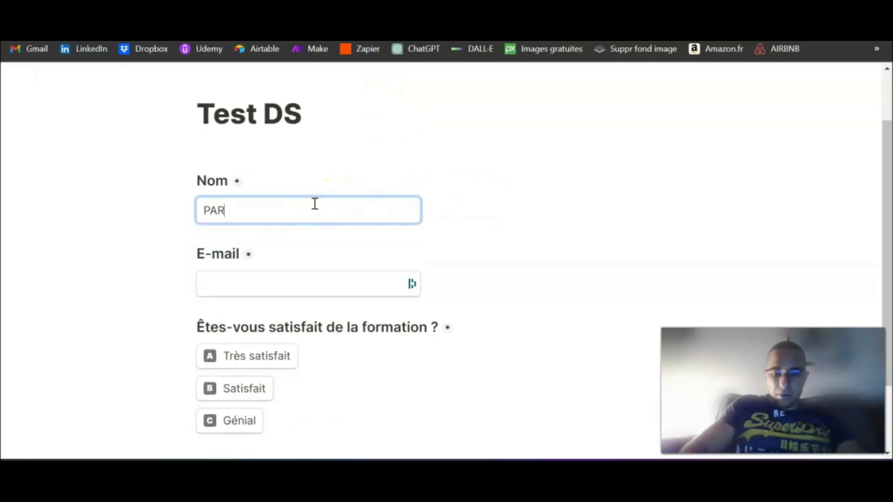
type("IS")
key("Tab")
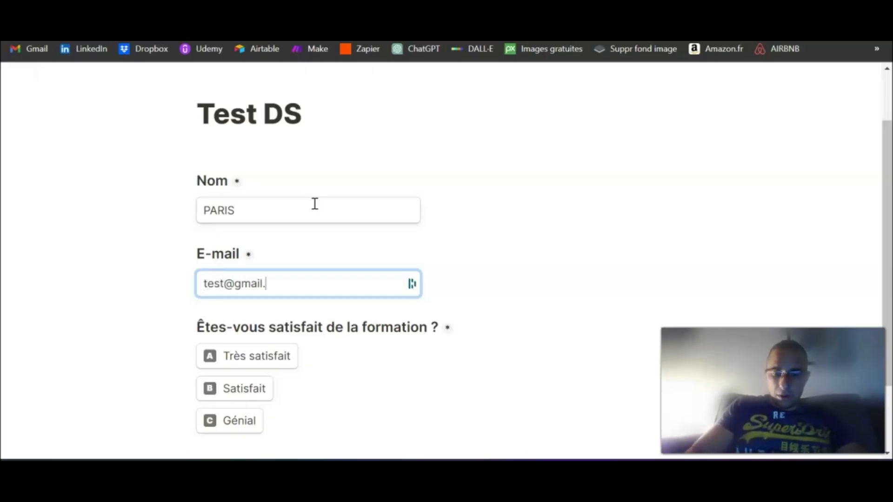
scroll(314, 202, "down", 2)
left_click(270, 293)
scroll(319, 300, "down", 1)
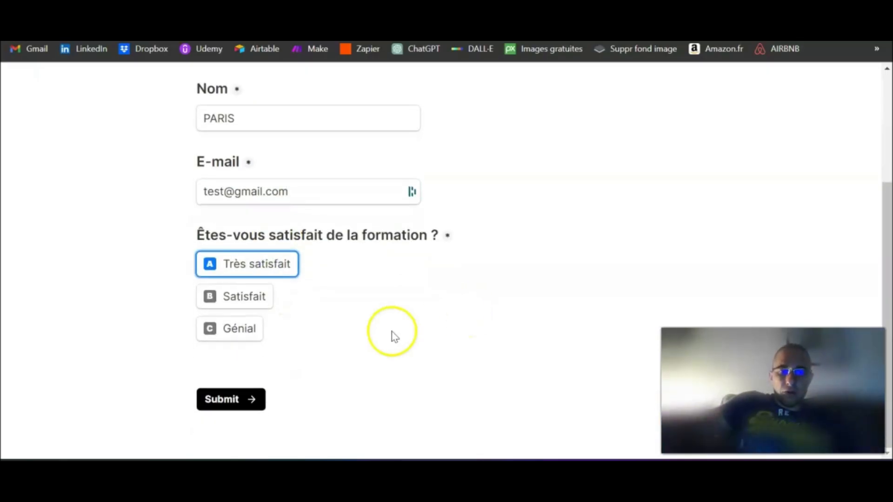
left_click(244, 405)
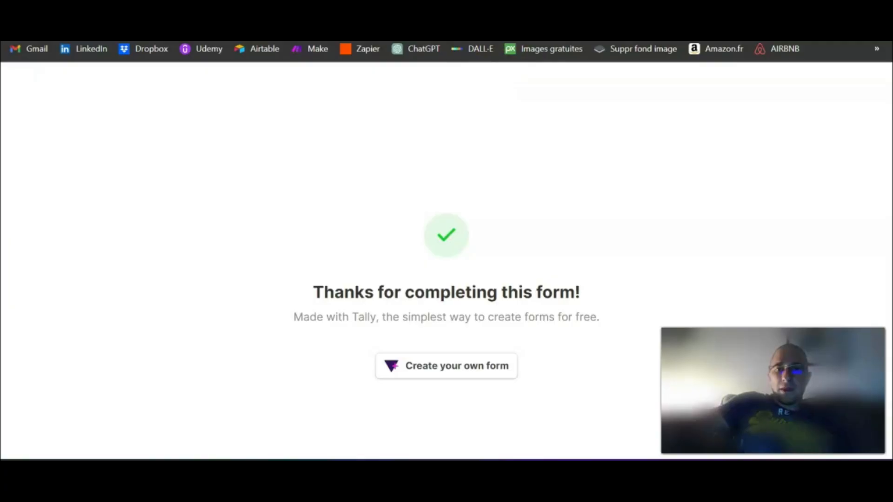
left_click(410, 19)
left_click_drag(746, 222, 603, 193)
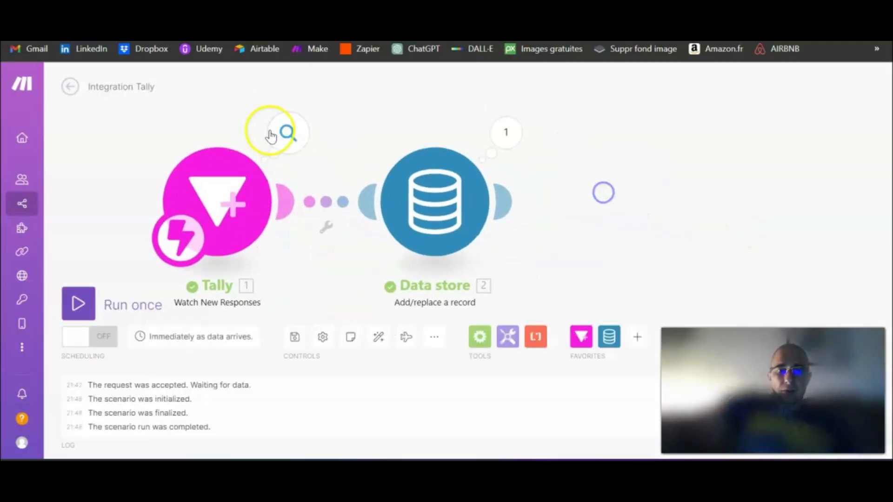
- Inspect the Tally and Data store run outputs, including the satisfaction answer
left_click(281, 132)
left_click(357, 238)
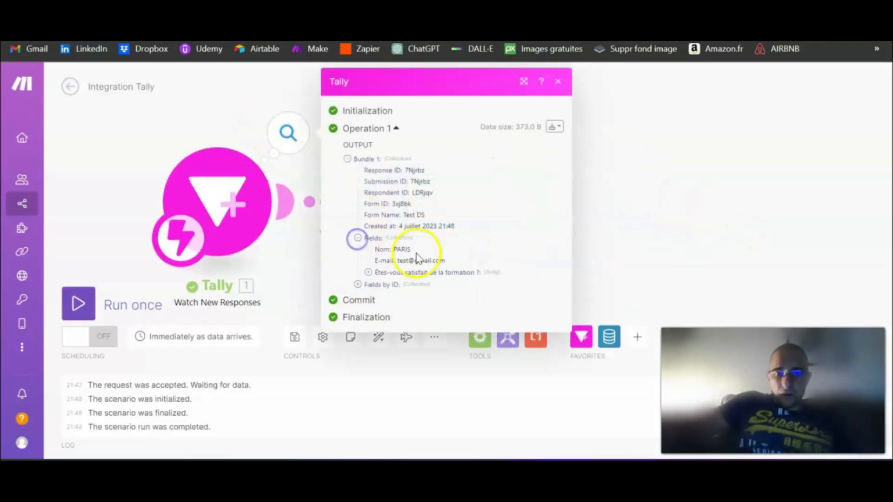
left_click(368, 272)
left_click_drag(459, 289, 385, 255)
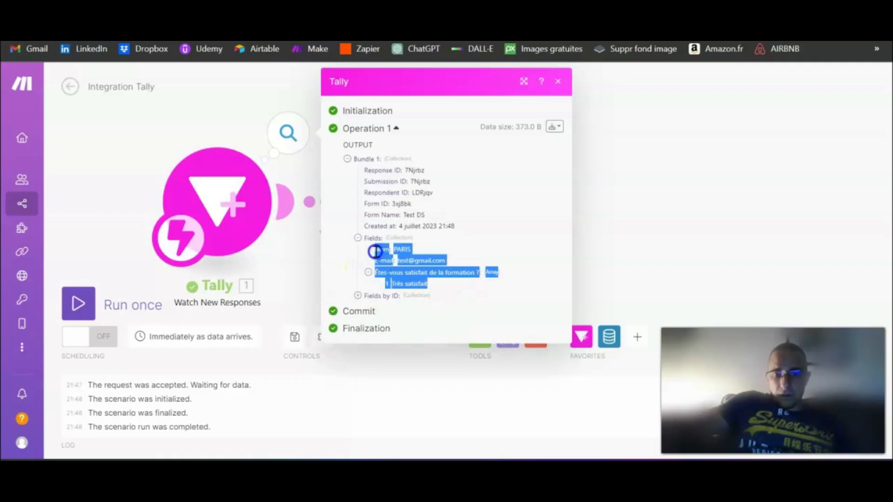
left_click(691, 169)
left_click(510, 135)
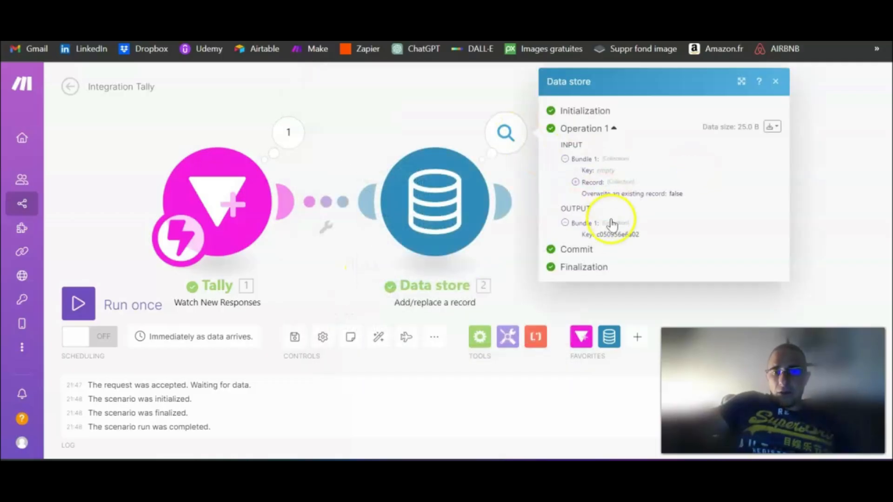
left_click(349, 126)
- Save the scenario, browse the record stored in DS Test, then go to the scenarios list
mouse_move(33, 359)
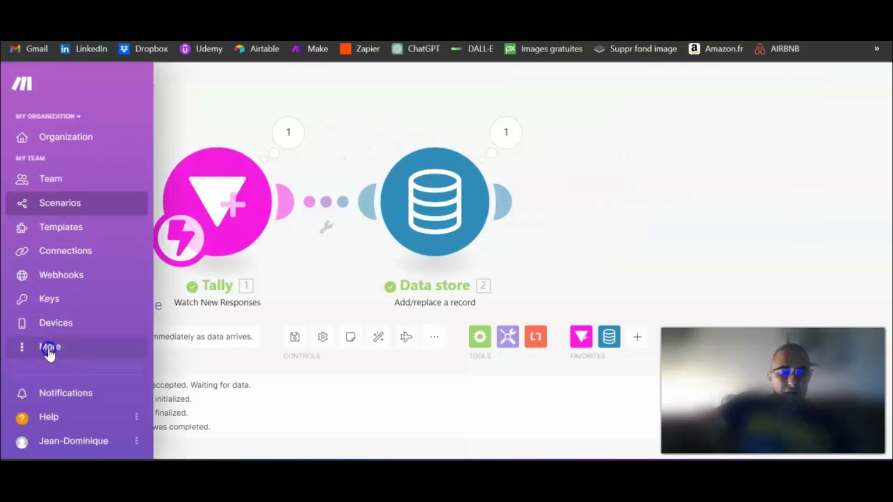
left_click(47, 353)
left_click(97, 243)
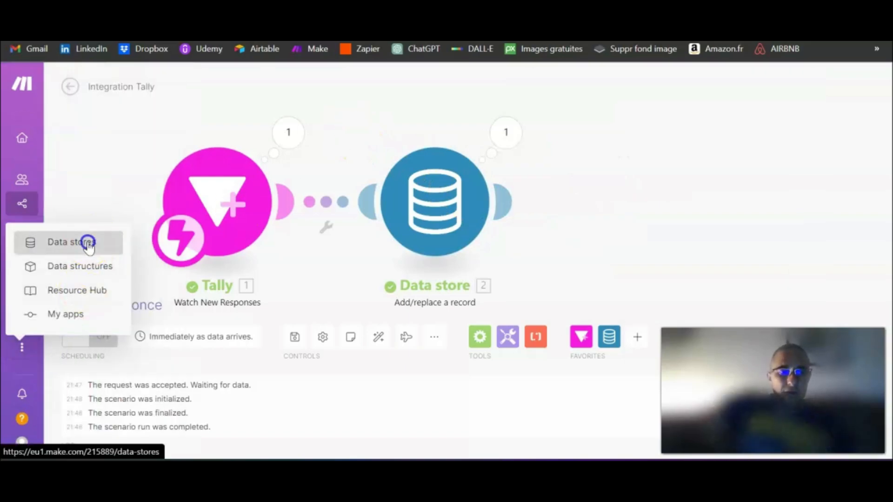
left_click(558, 164)
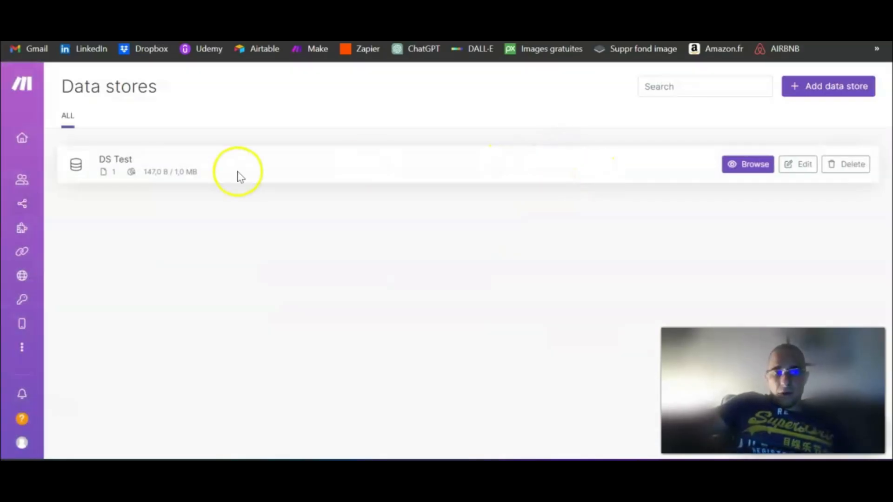
left_click(742, 167)
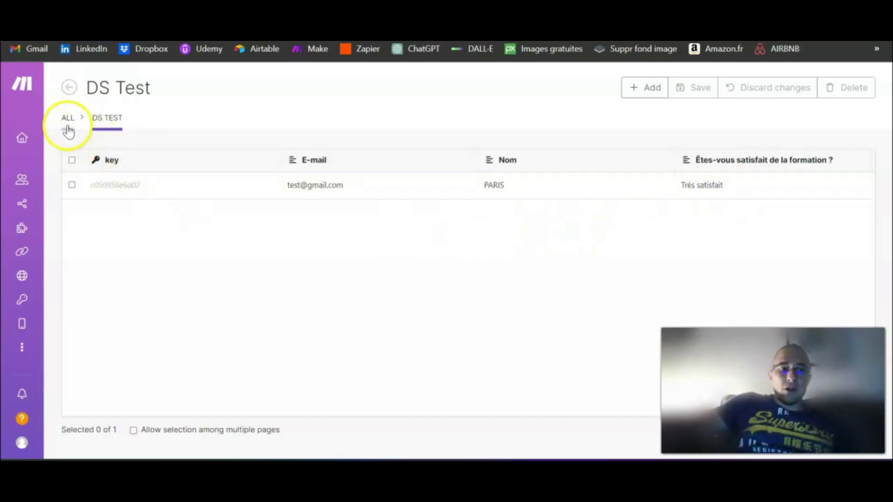
mouse_move(50, 245)
left_click(56, 211)
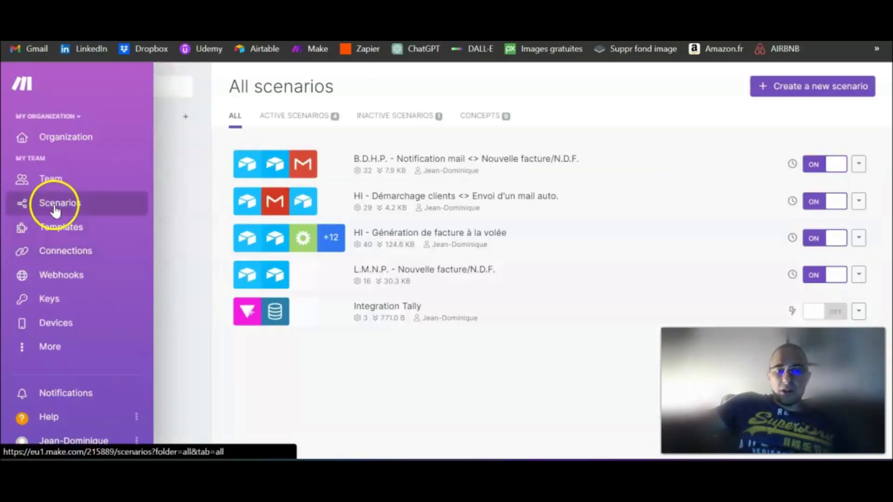
- In Integration Tally, add a Gmail 'Send an Email' module after the Data store
left_click(431, 324)
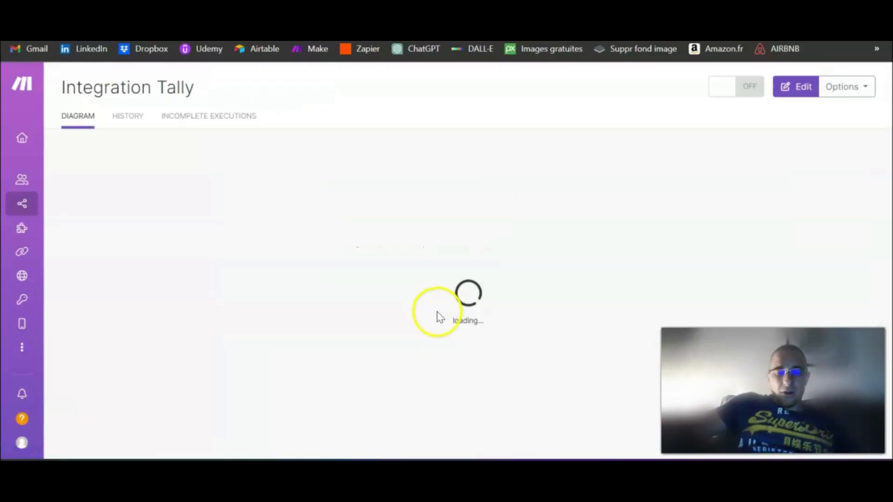
left_click(375, 313)
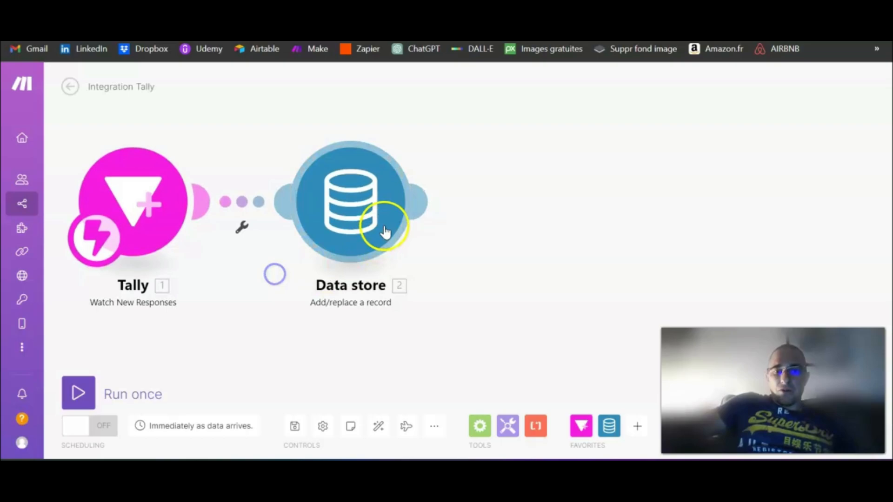
left_click(423, 203)
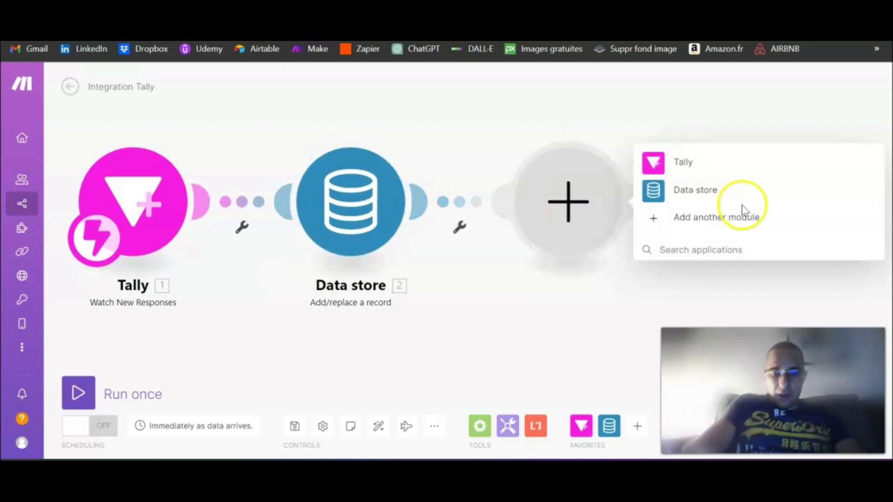
left_click(742, 210)
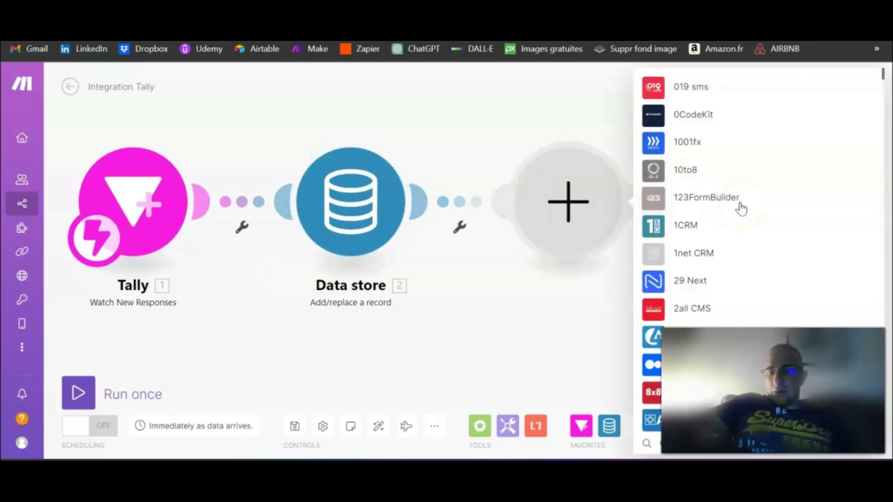
type("Gmail")
left_click(690, 158)
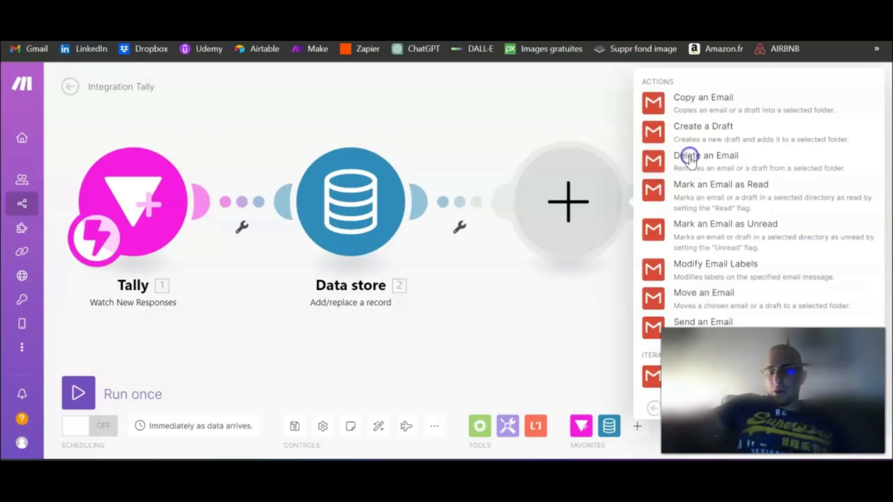
left_click(714, 322)
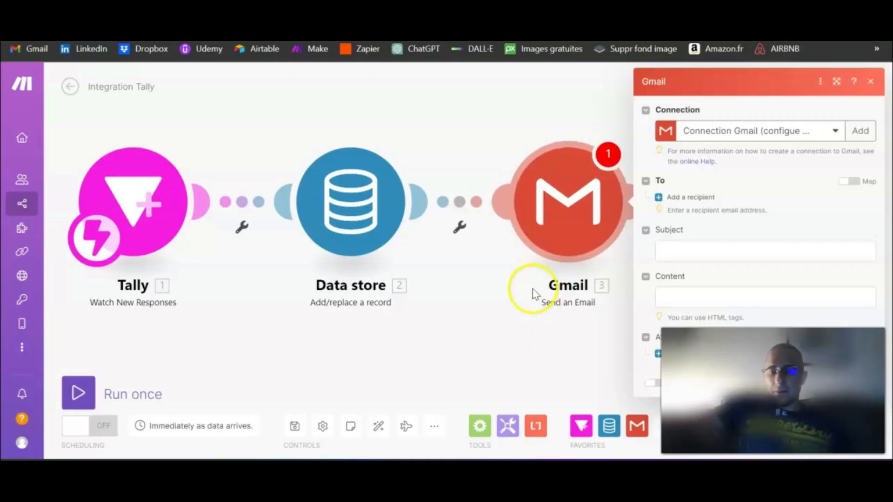
- Address the email to Tally's E-mail answer with subject and body 'Le DS fonctionne !'
left_click(492, 197)
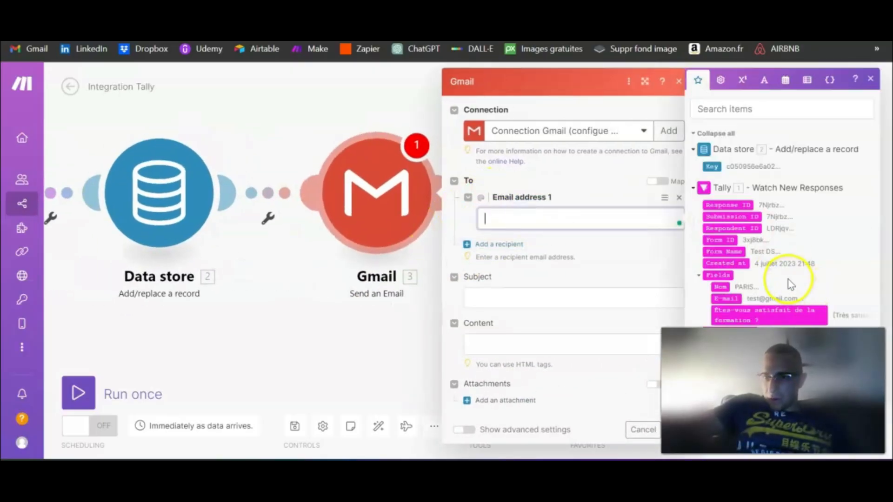
left_click_drag(305, 299, 82, 312)
left_click(496, 299)
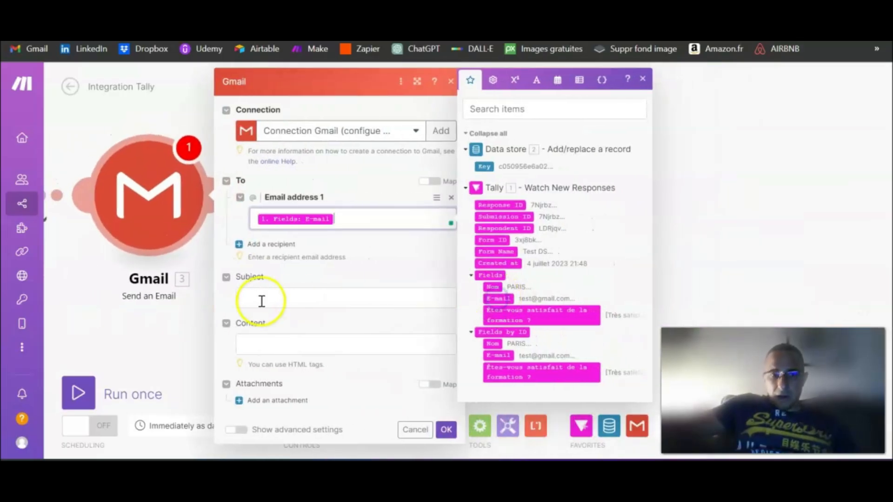
left_click(259, 299)
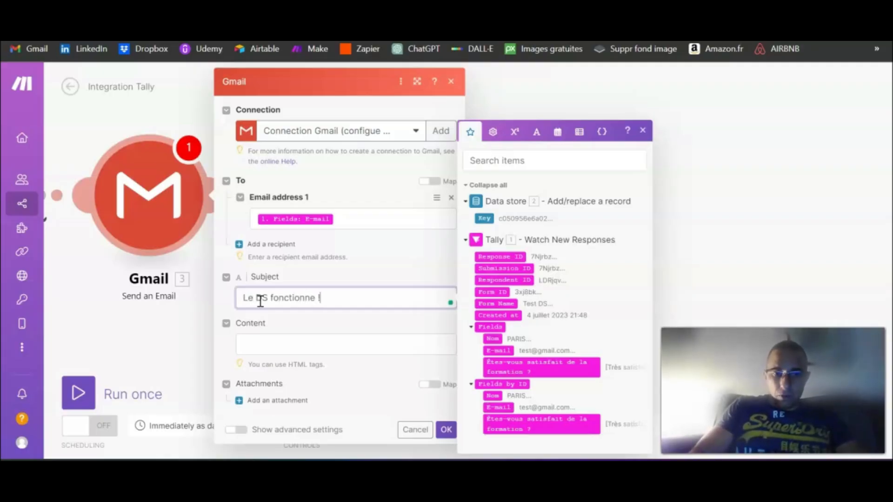
triple_click(265, 300)
key("ctrl+c")
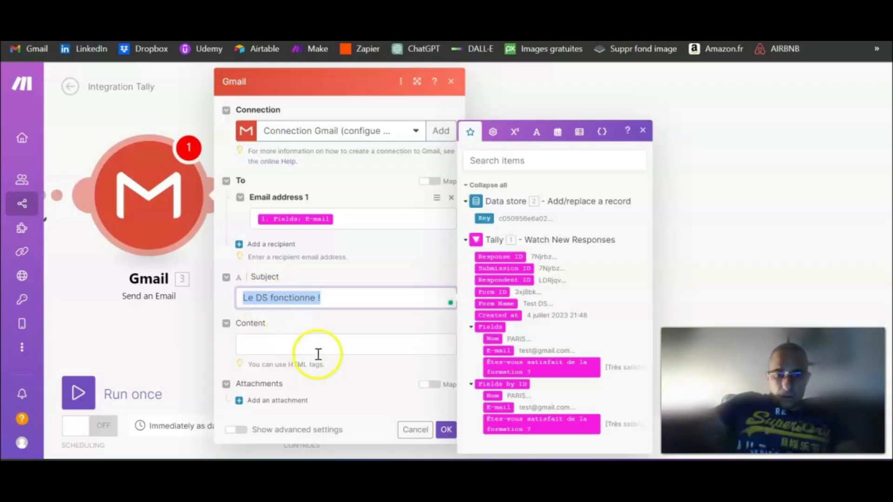
left_click(318, 354)
key("ctrl+v")
left_click(446, 429)
left_click_drag(263, 313, 679, 304)
left_click_drag(453, 337, 471, 340)
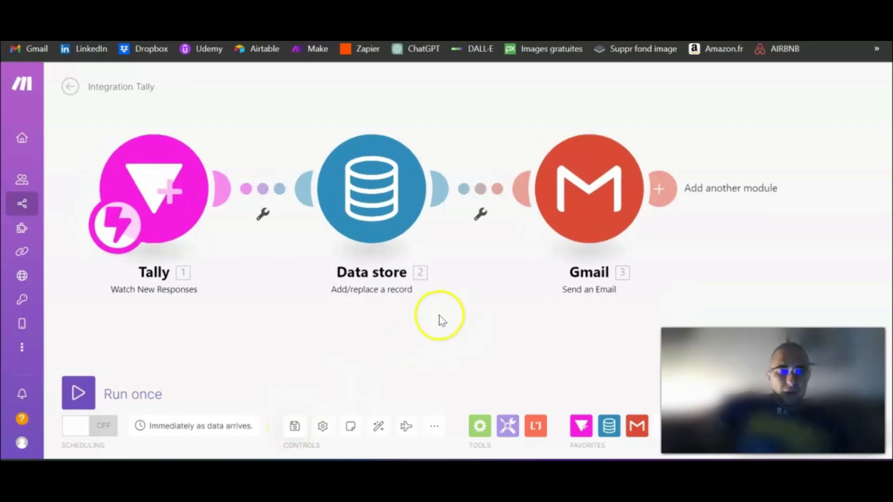
- Run the scenario once and open the Test DS form from its share link
left_click(80, 390)
left_click_drag(409, 153, 389, 115)
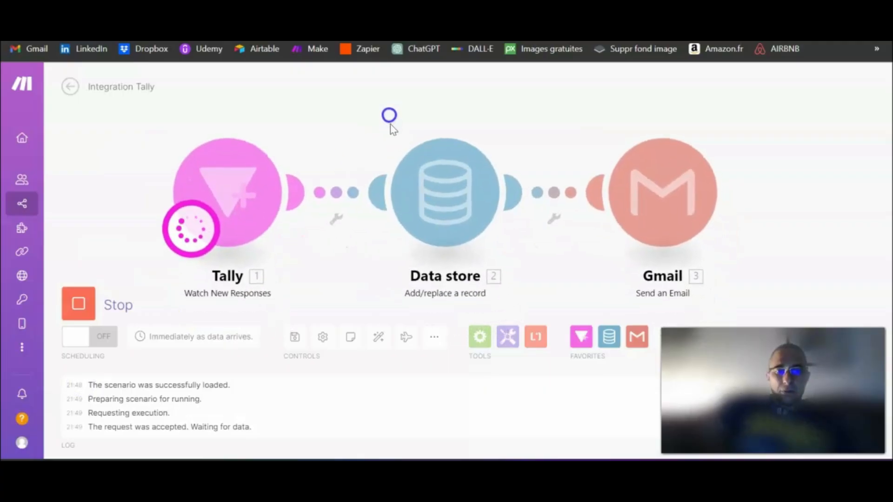
key("ctrl+Tab")
left_click(238, 311)
key("ctrl+Tab")
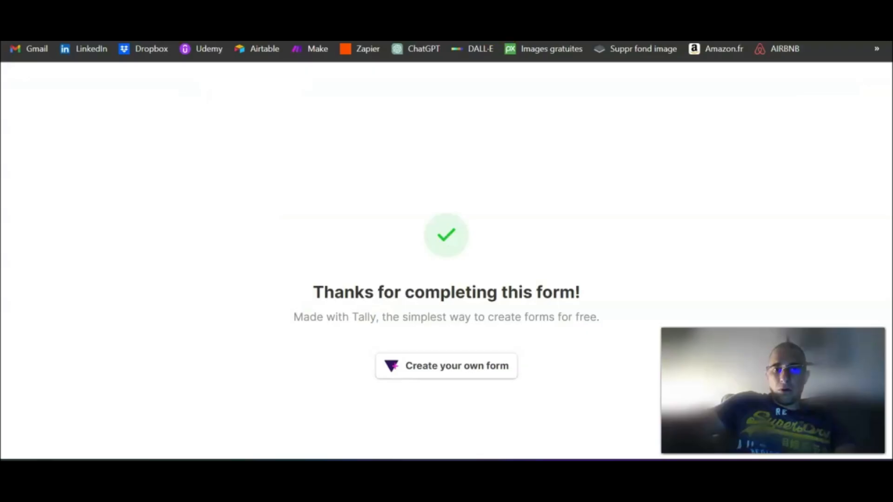
key("ctrl+v")
key("Return")
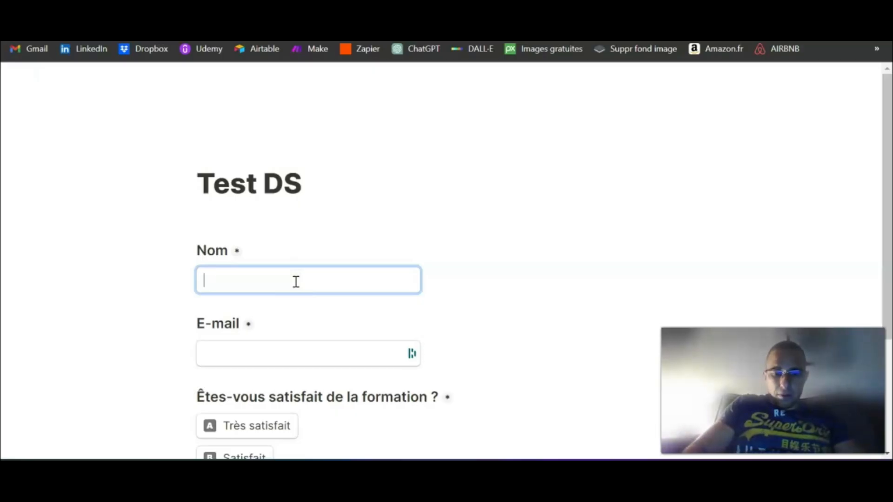
- Submit the form with Nom PARIS, a test e-mail address and Très satisfait
type("PARIS")
key("Tab")
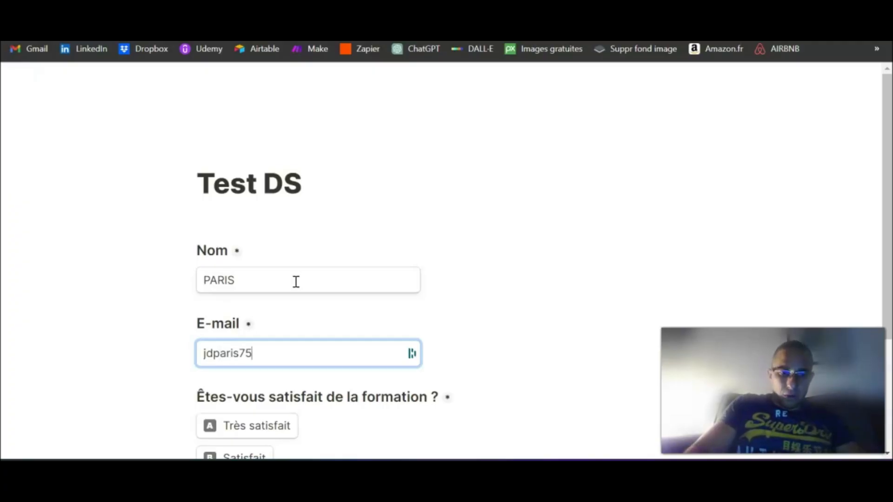
scroll(325, 267, "down", 2)
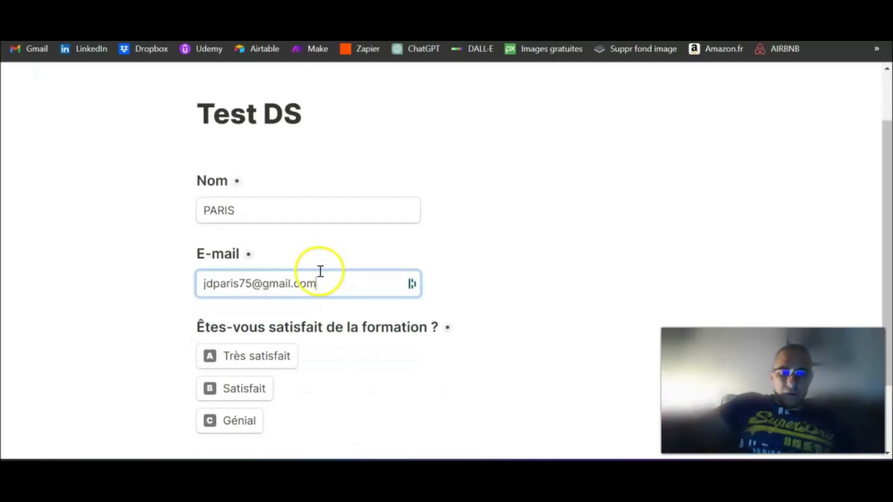
left_click(254, 364)
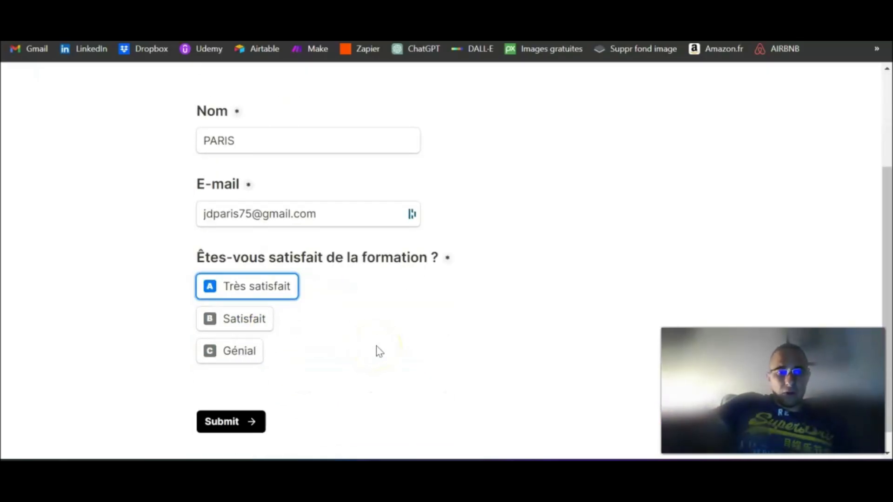
left_click(243, 423)
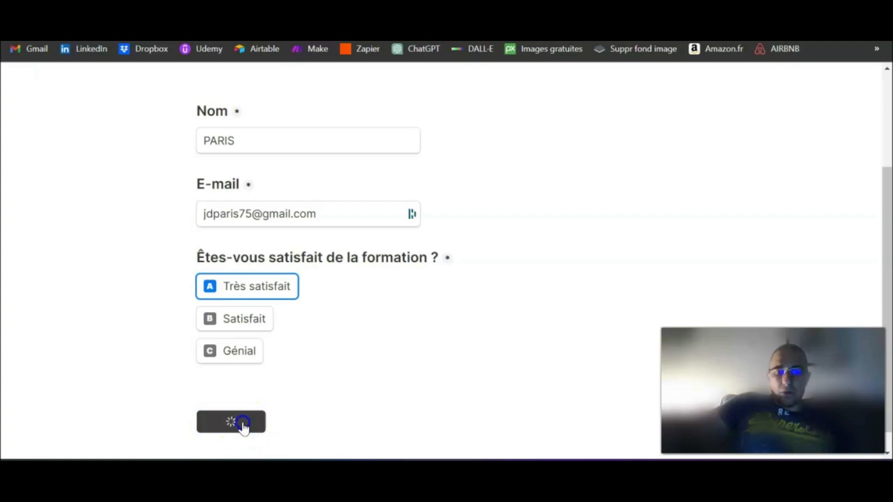
key("ctrl+Tab")
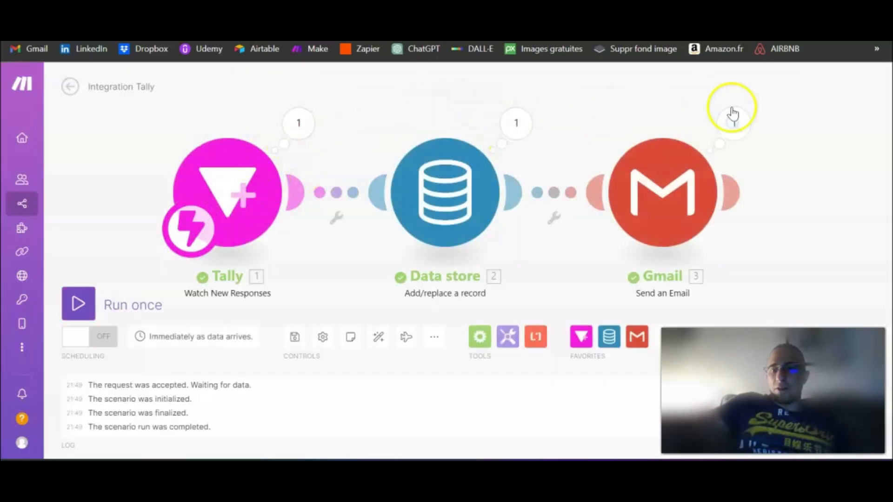
- Save the scenario and browse the DS Test records, now showing two entries
left_click_drag(351, 266, 270, 258)
left_click(42, 350)
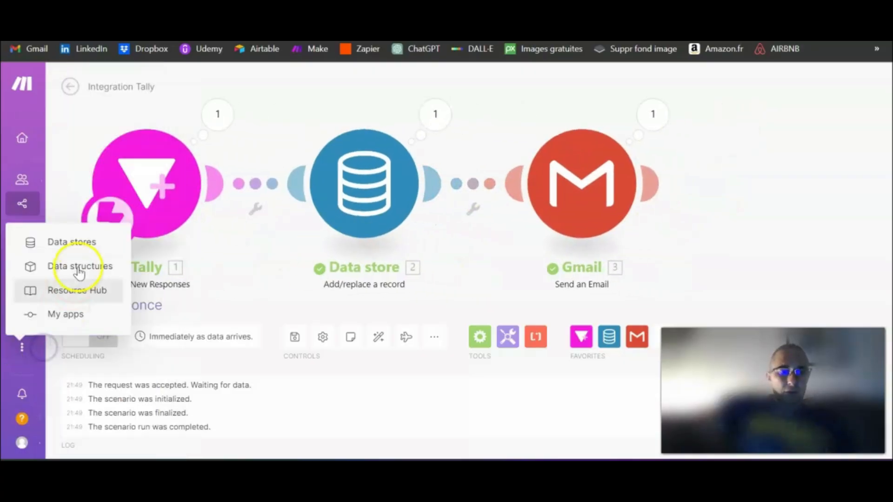
left_click(84, 244)
left_click(547, 166)
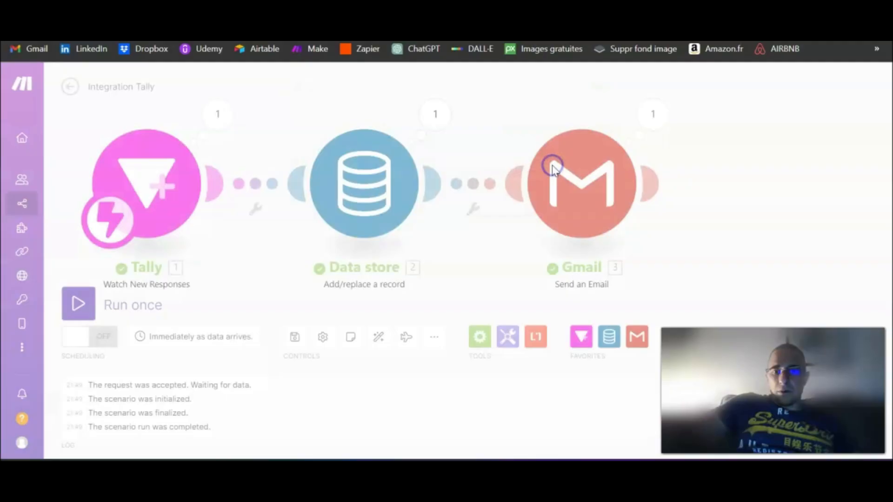
left_click(740, 174)
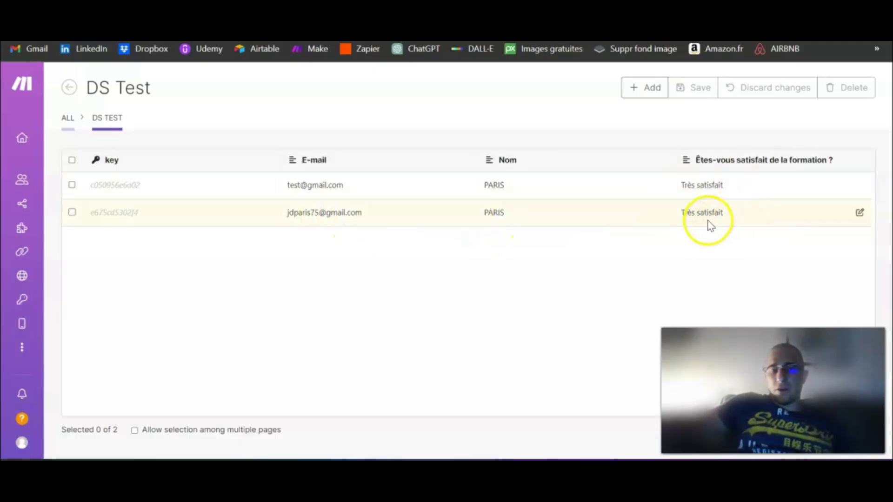
- Open the 'Le DS fonctionne !' email in Gmail, then return to DS Test
left_click(30, 48)
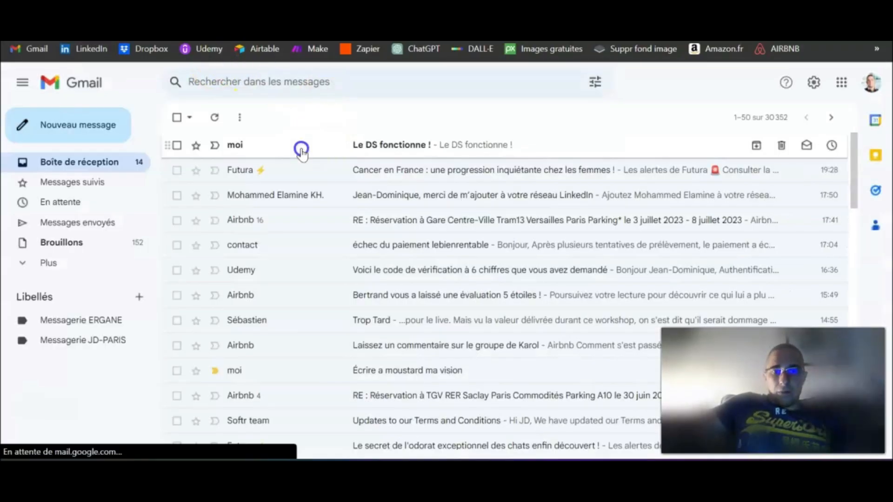
left_click(300, 146)
left_click_drag(206, 164, 299, 158)
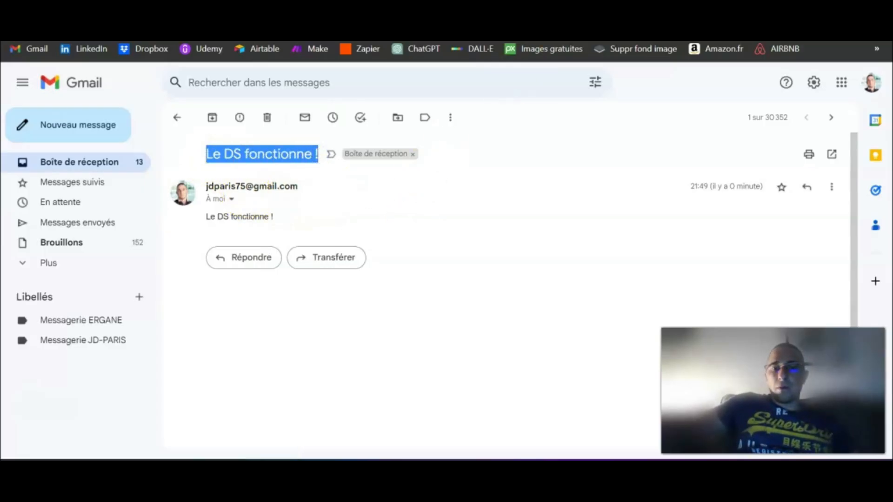
key("ctrl+shift+Tab")
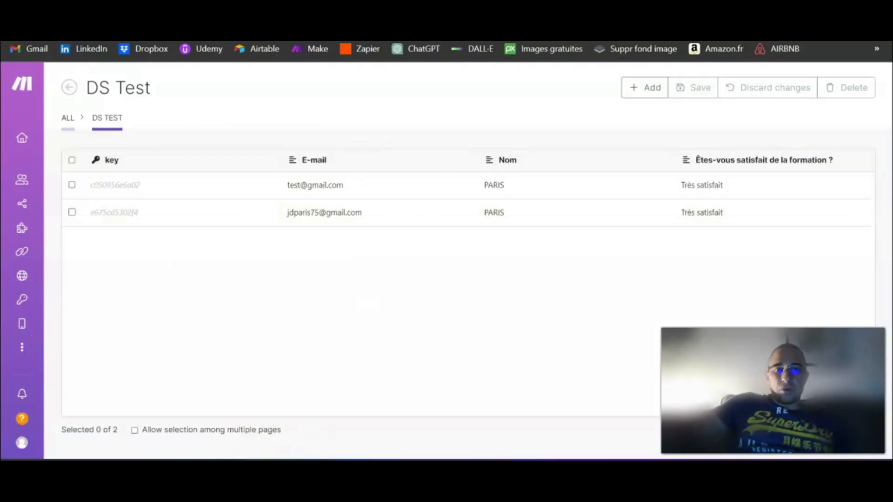
- Return to the Tally tab showing the Test DS form's share link
key("ctrl+shift+Tab")
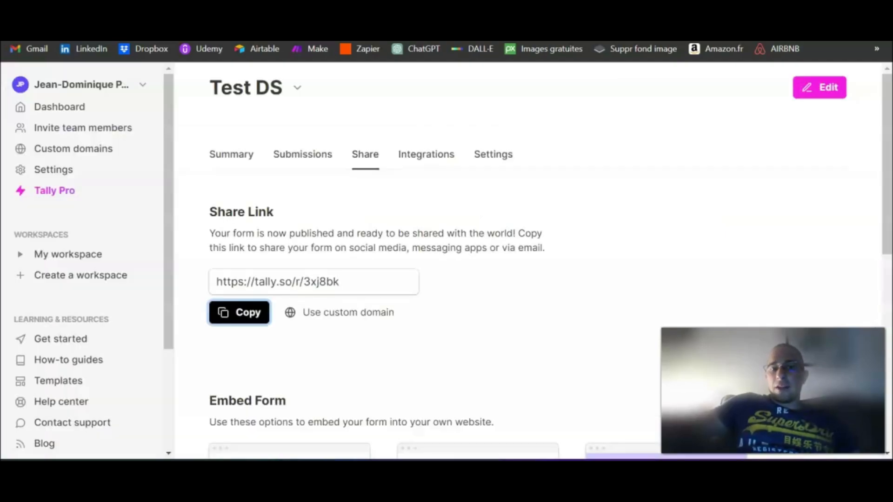